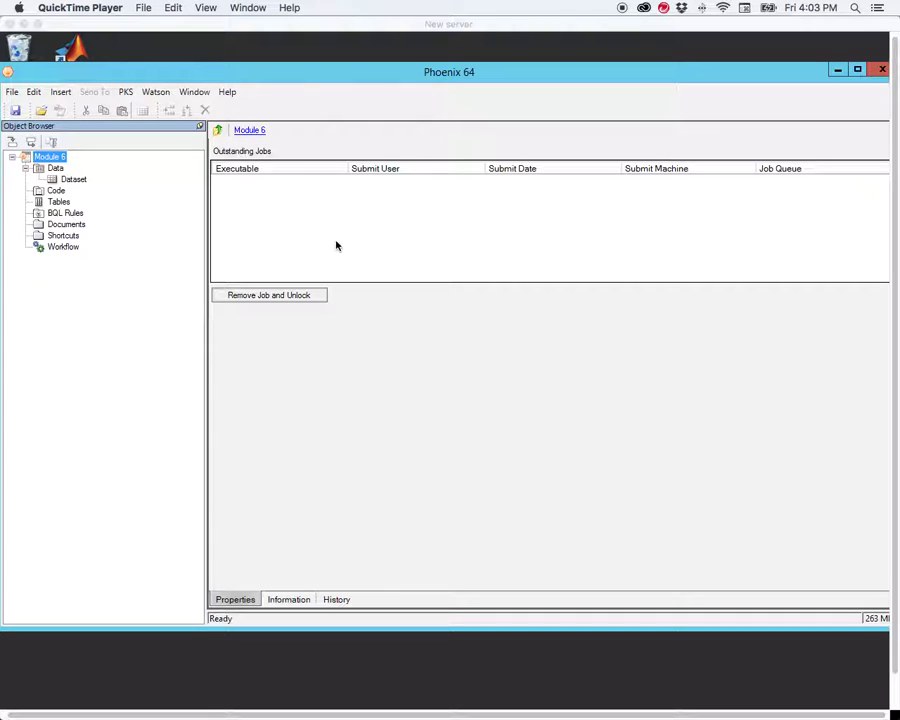
Open the Dataset in Module 6 and send it to a new XY Plot in the workflow.
click(73, 179)
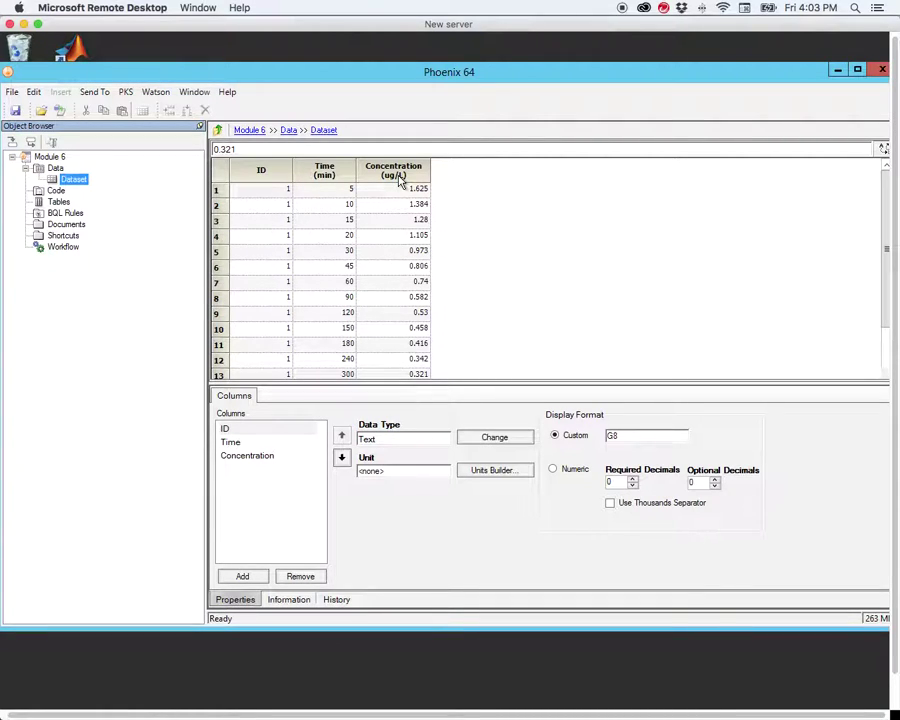
right_click(74, 181)
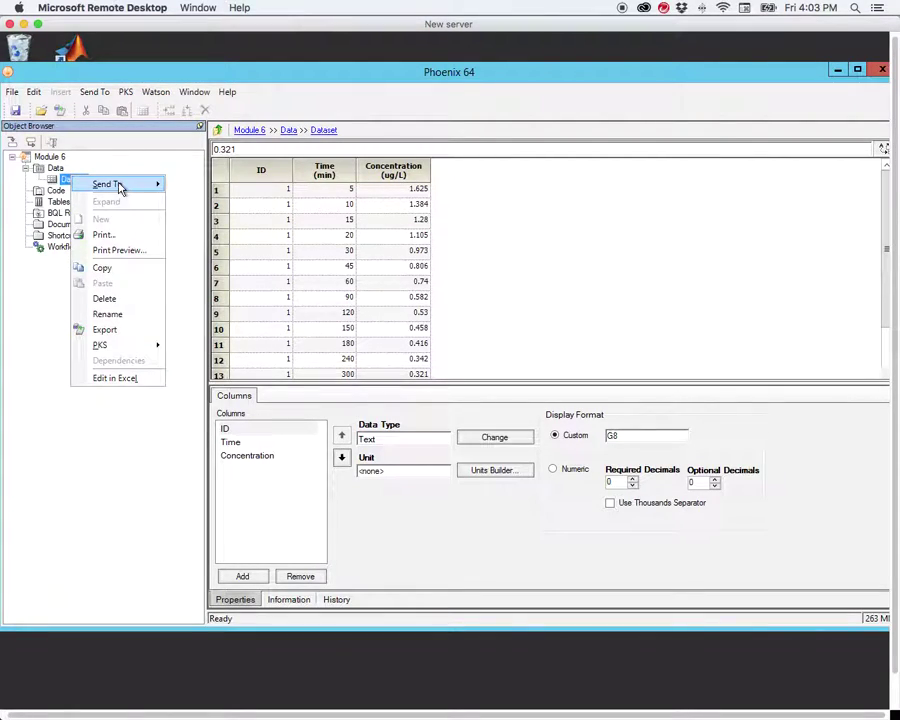
mouse_move(119, 187)
mouse_move(226, 220)
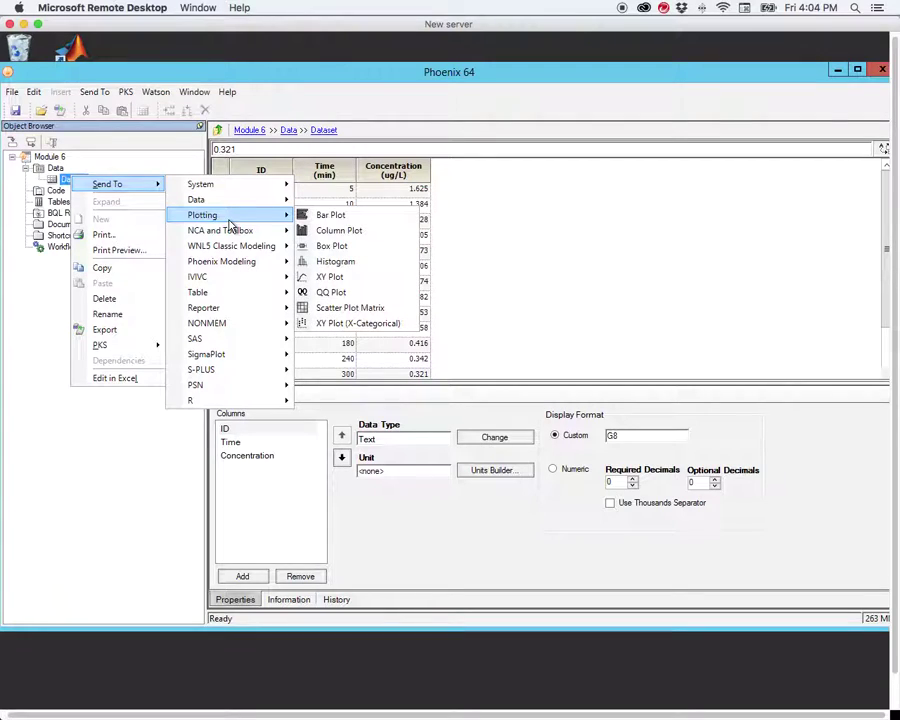
click(334, 276)
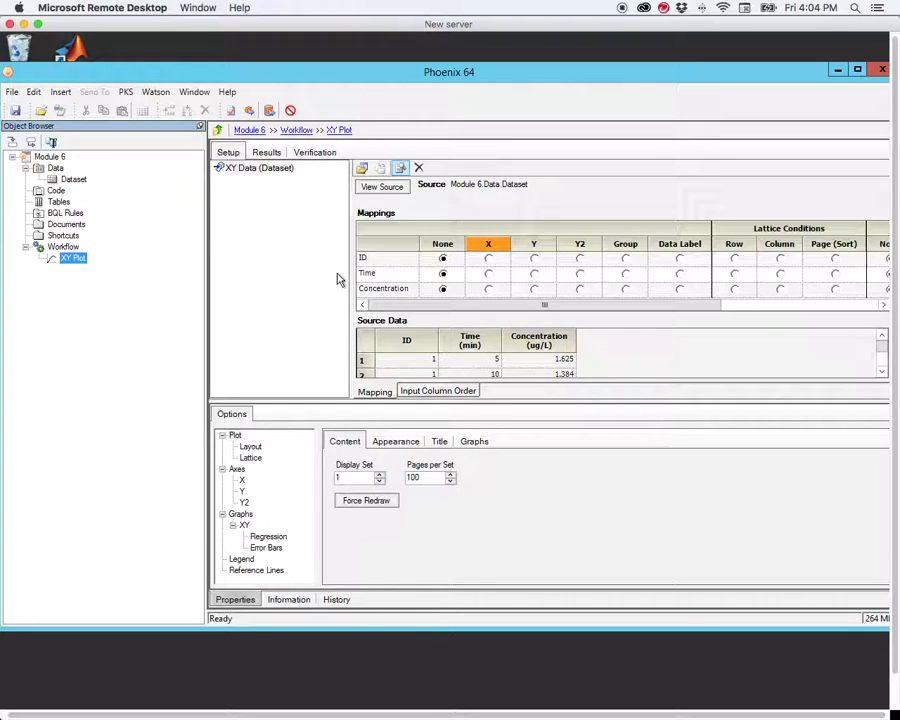
Map Time to X, Concentration to Y and ID to Group, and execute the XY plot.
click(489, 275)
click(535, 290)
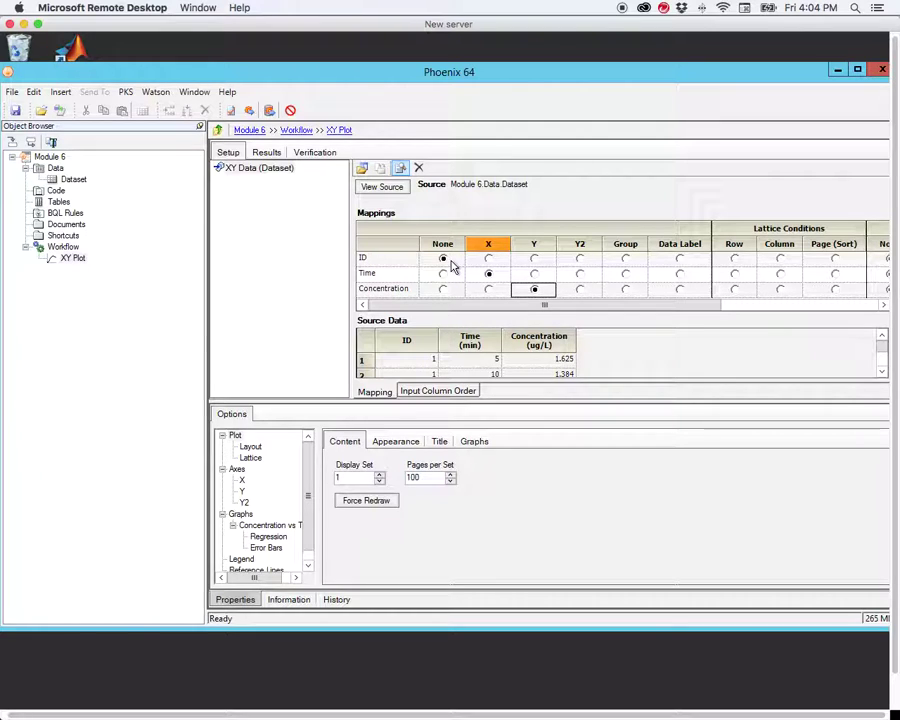
click(626, 260)
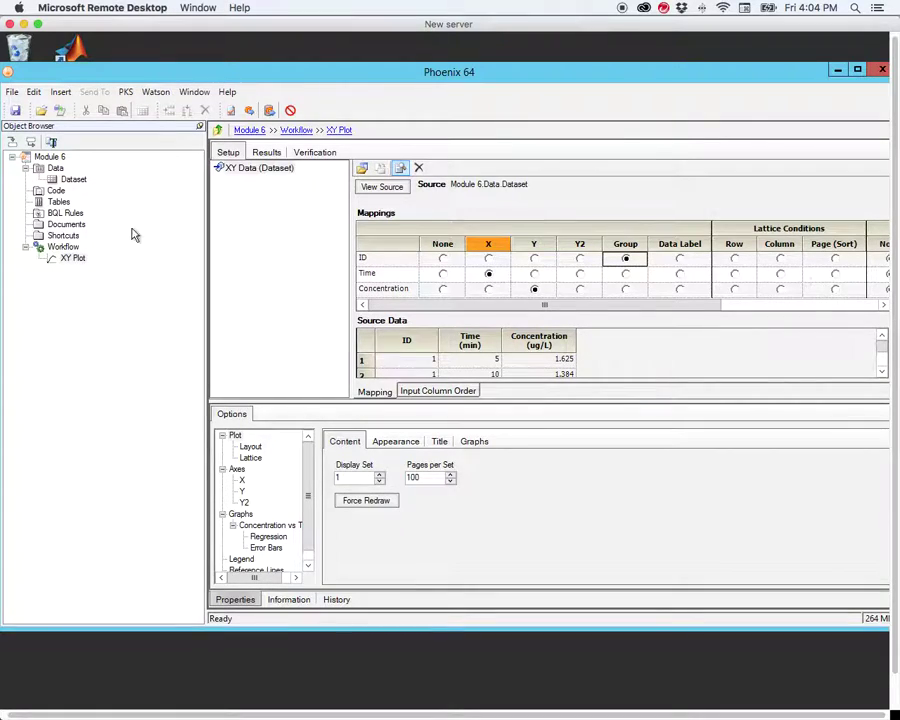
click(250, 110)
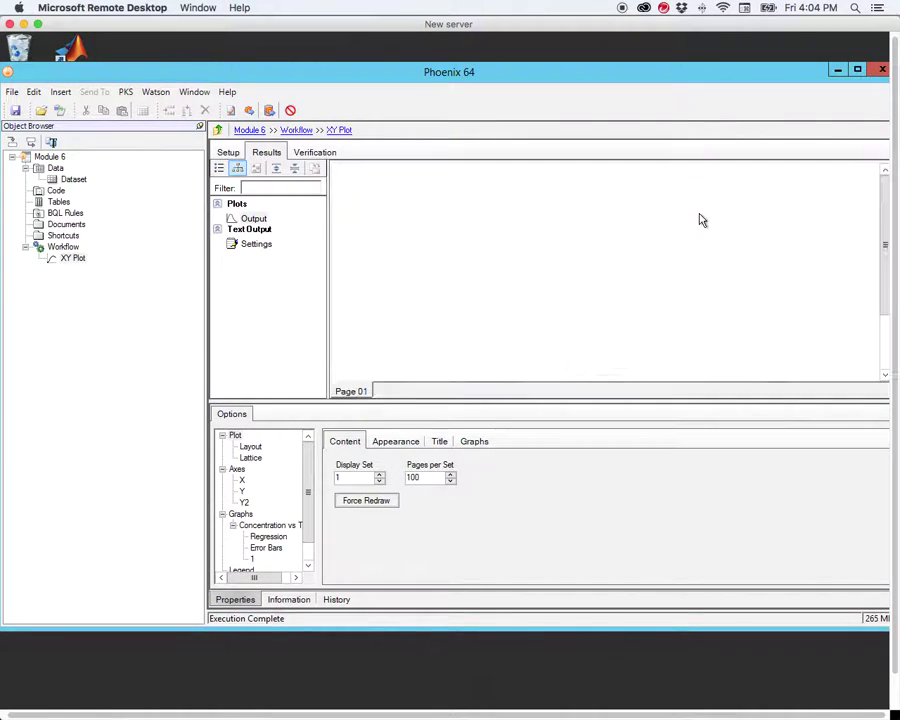
drag(888, 246, 886, 271)
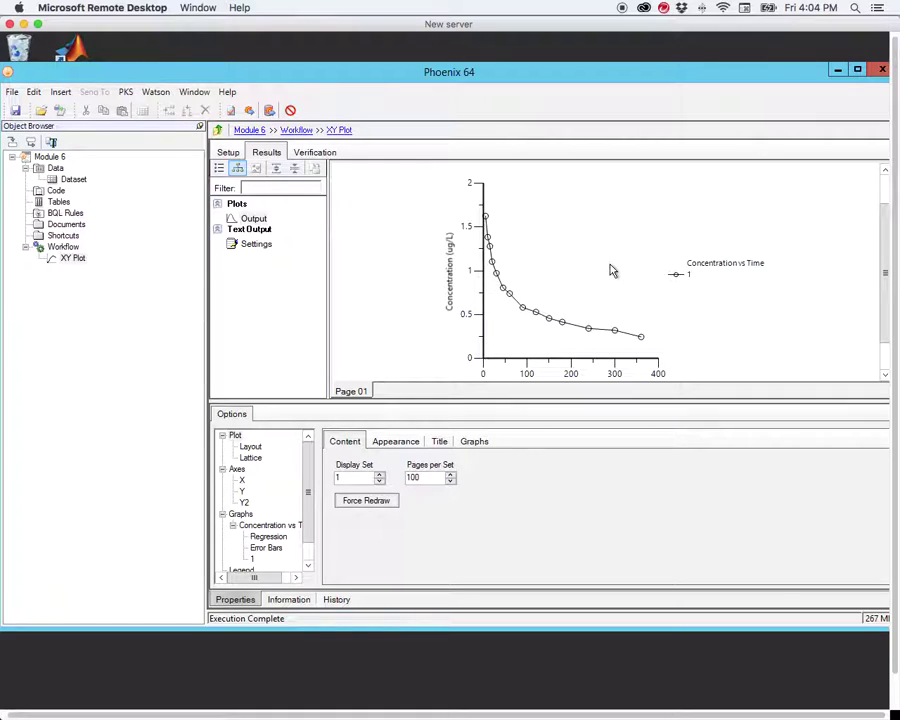
mouse_move(890, 304)
mouse_down()
mouse_move(880, 341)
mouse_move(888, 291)
mouse_up()
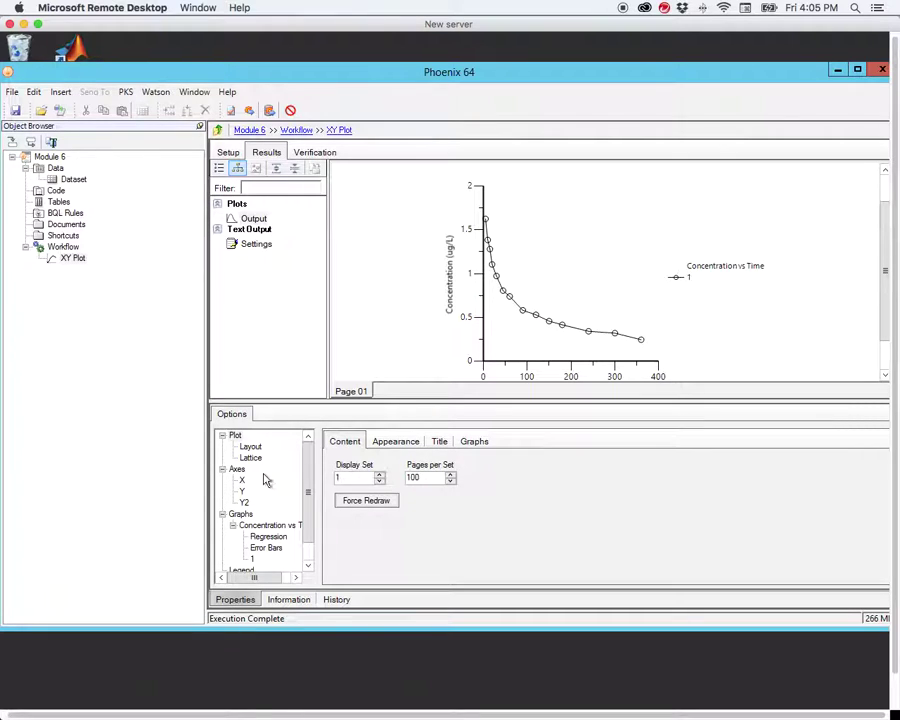
Set the plot's Y axis to a logarithmic scale with base e.
click(240, 494)
click(240, 492)
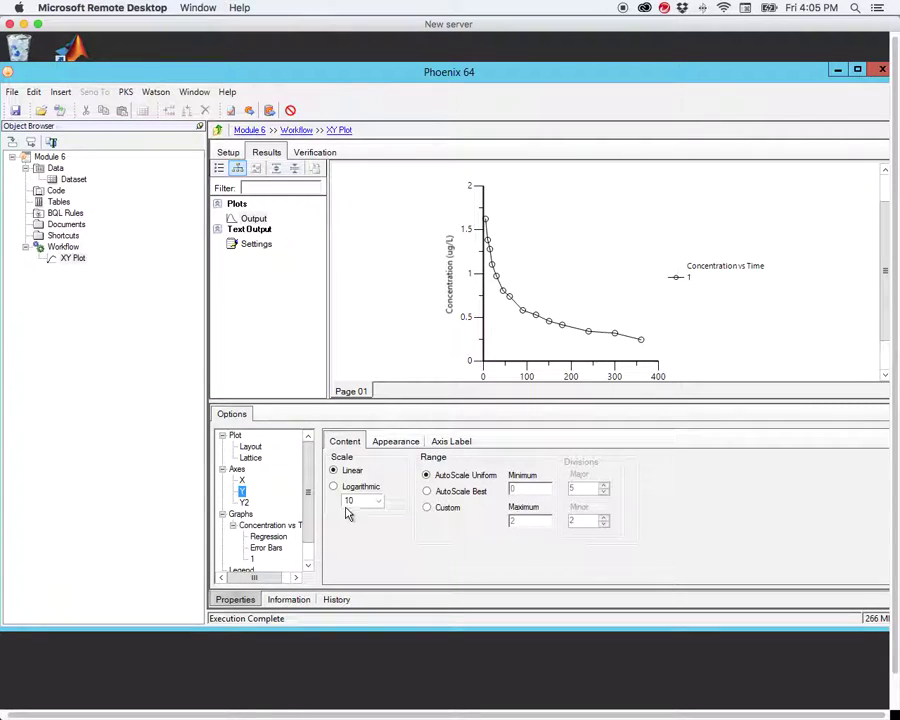
click(334, 486)
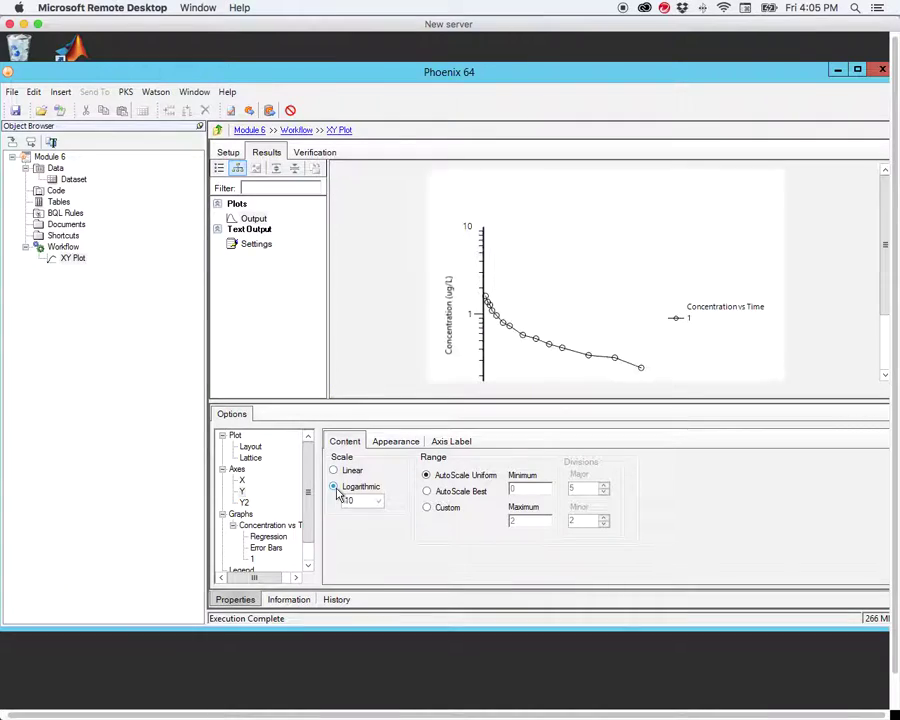
click(380, 502)
click(372, 532)
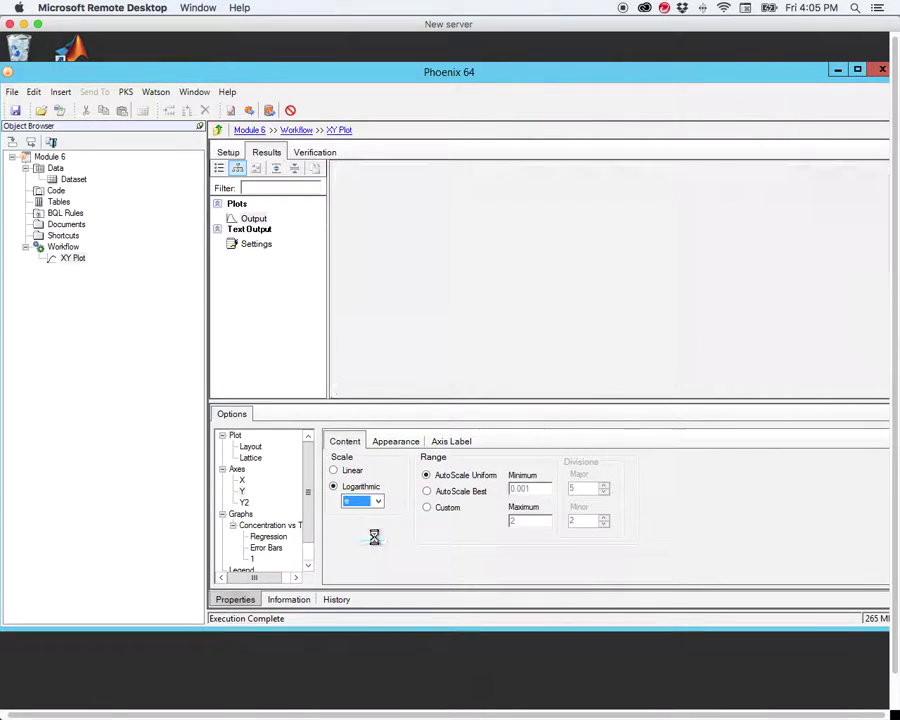
drag(882, 285, 885, 314)
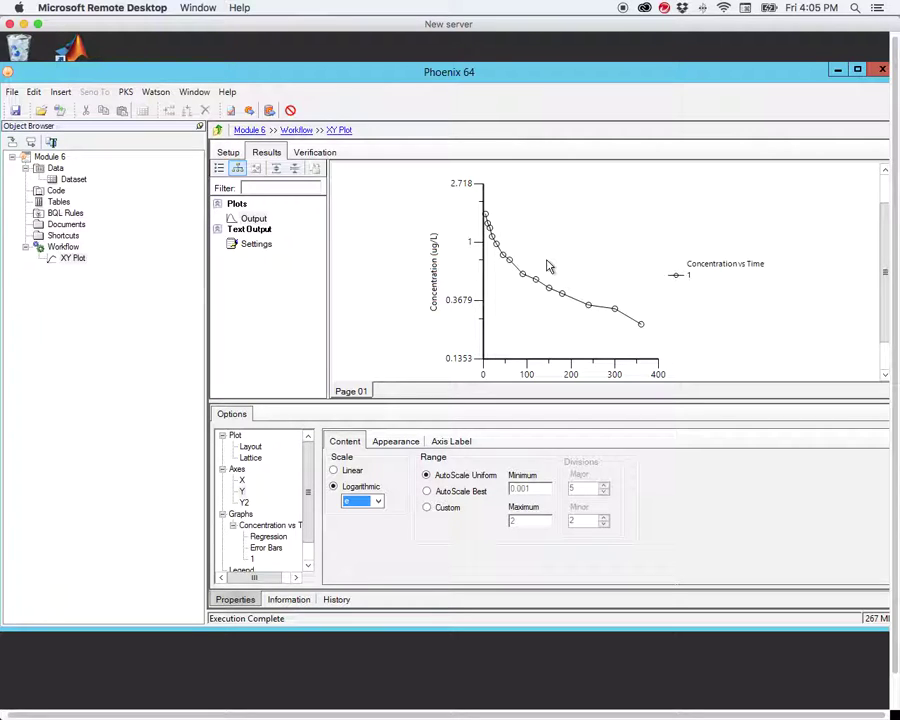
Send the Dataset to a WNL5 Classic Modeling PK Model and review the list of available compartmental models.
click(74, 180)
right_click(74, 181)
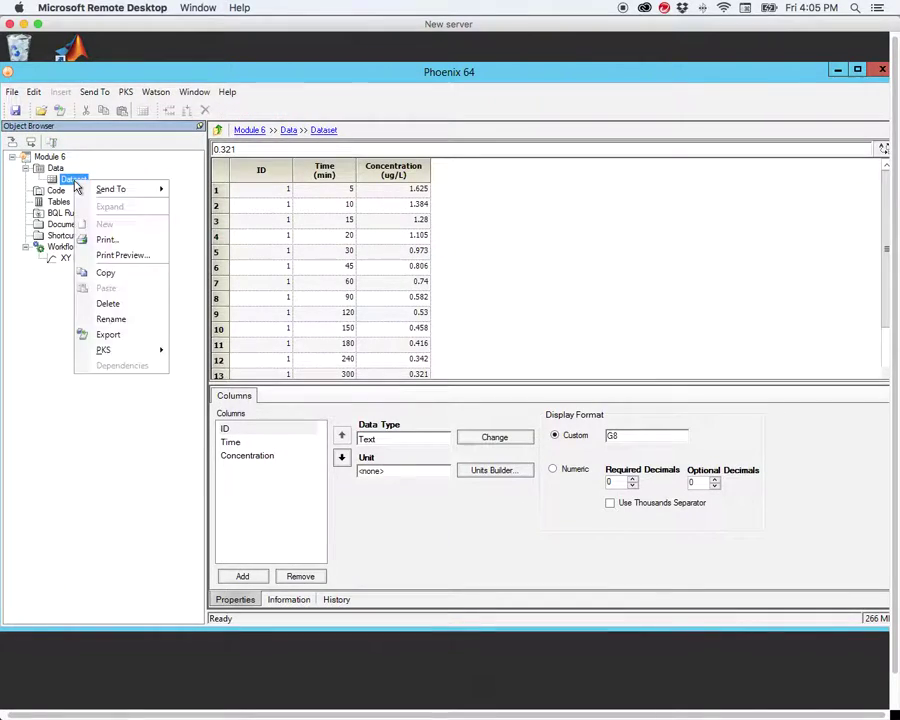
mouse_move(113, 192)
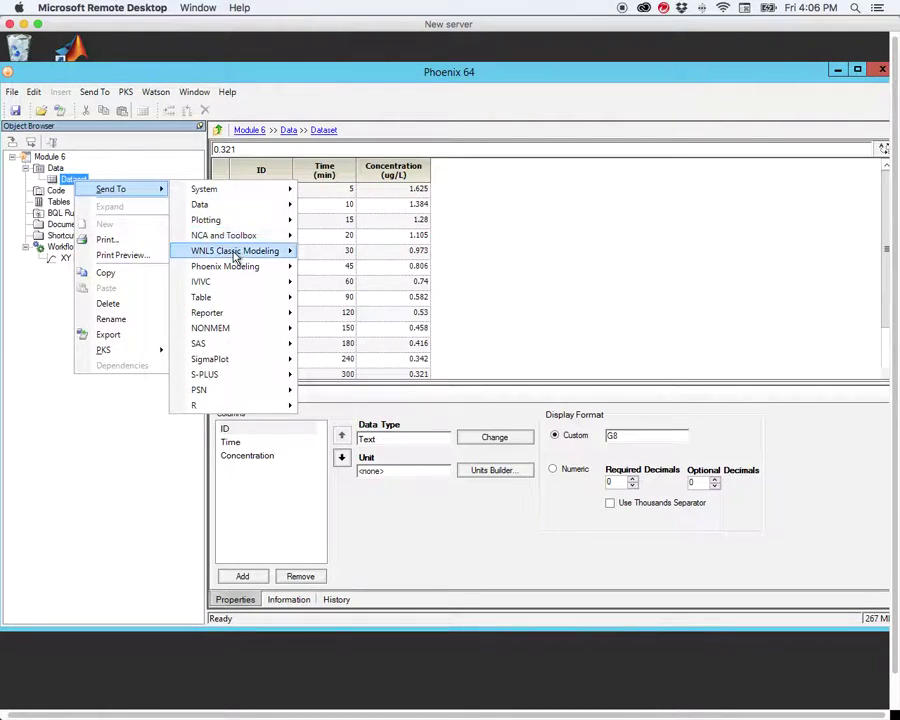
mouse_move(233, 256)
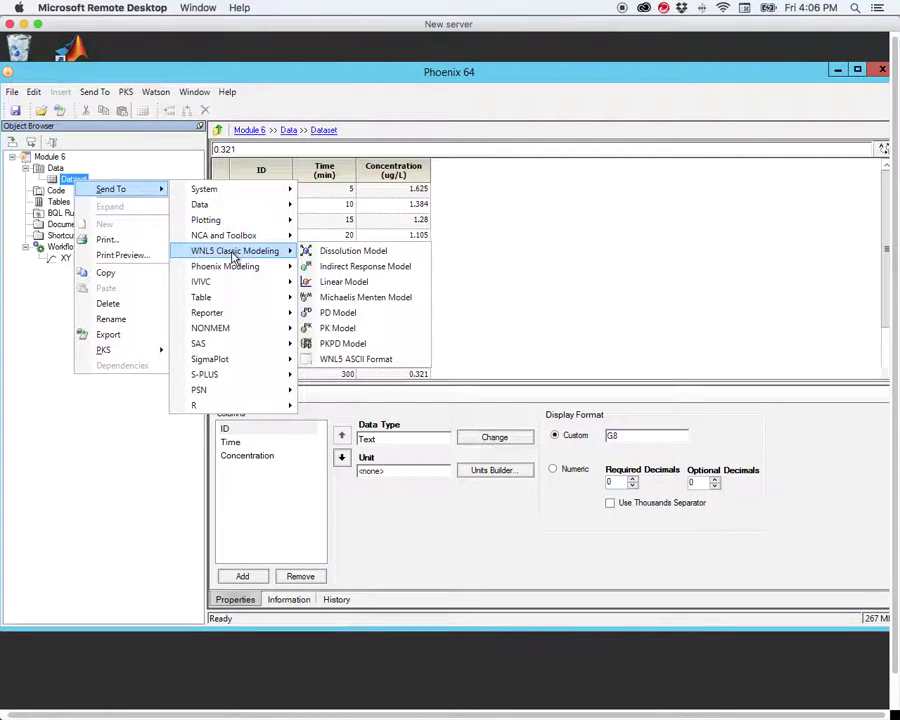
click(370, 331)
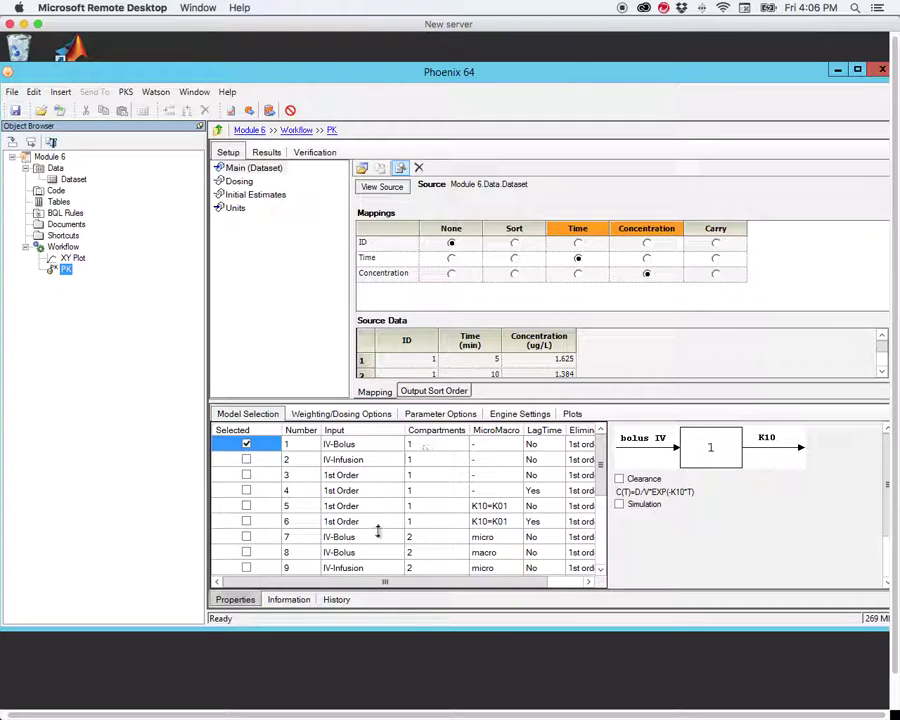
scroll(603, 558, down, 3)
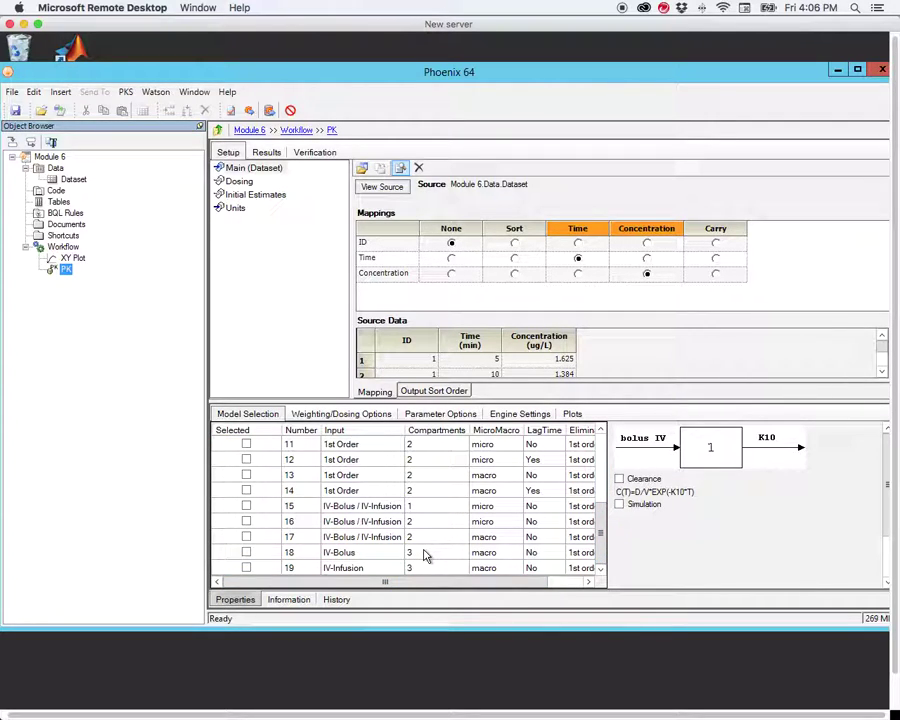
drag(598, 525, 602, 507)
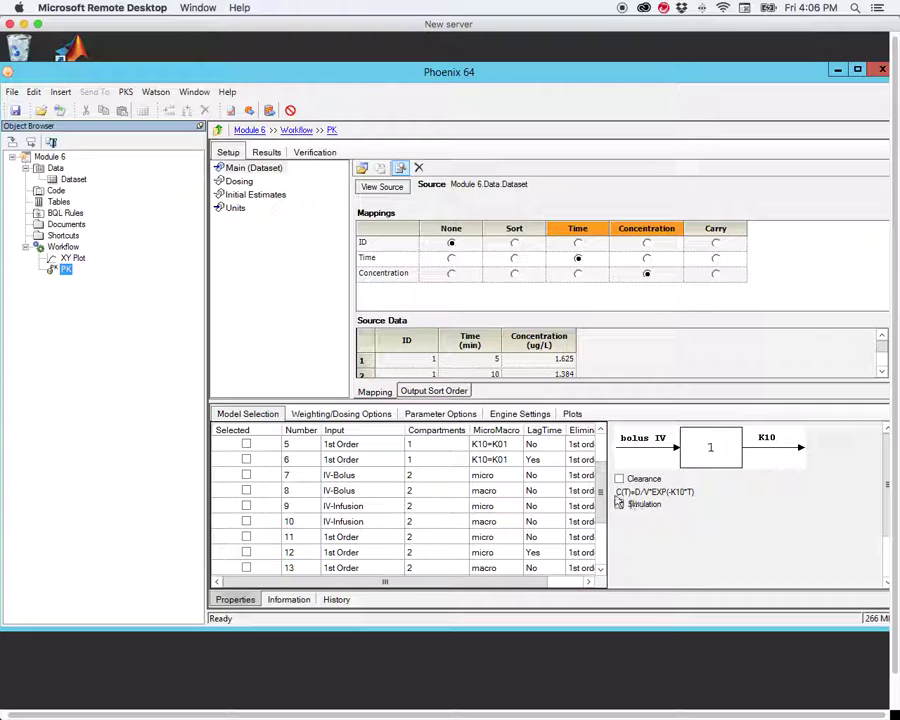
drag(601, 486, 601, 463)
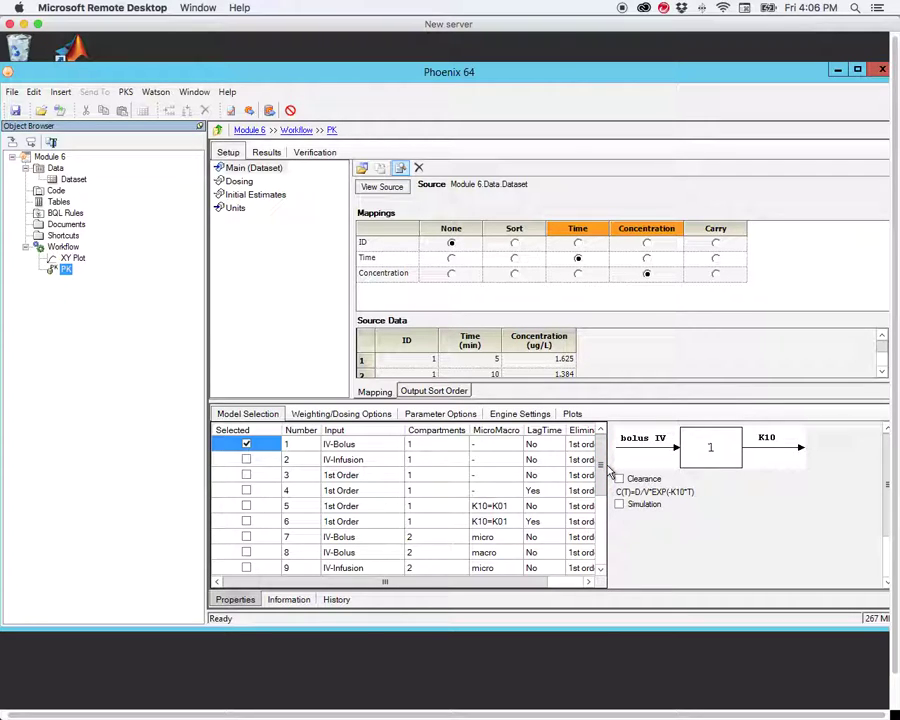
Use an internal worksheet for the PK model's dosing and enter a dose of 100 at time 0.
click(240, 182)
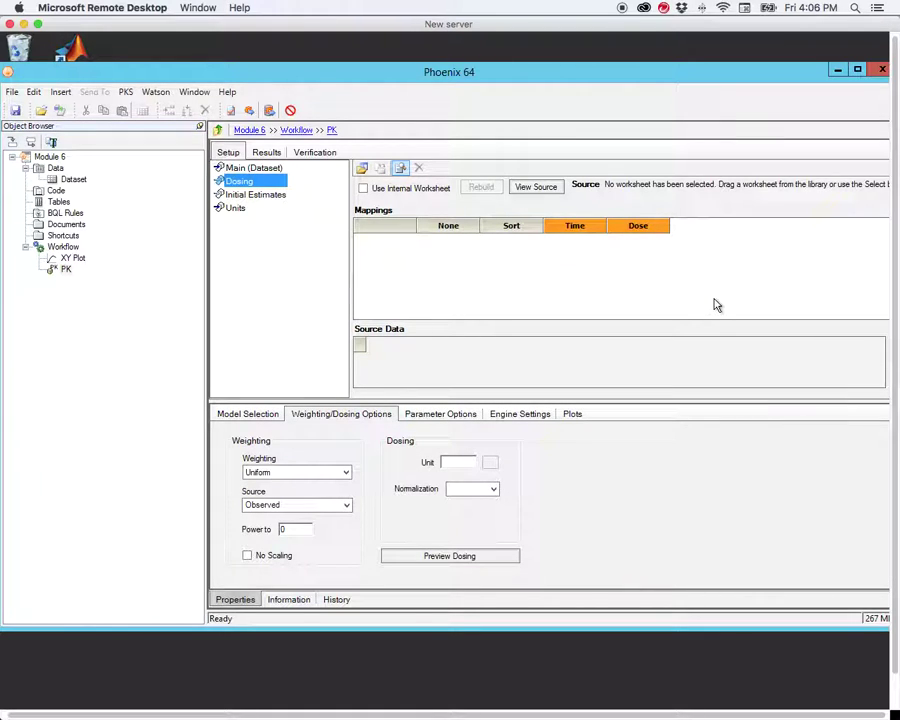
click(363, 188)
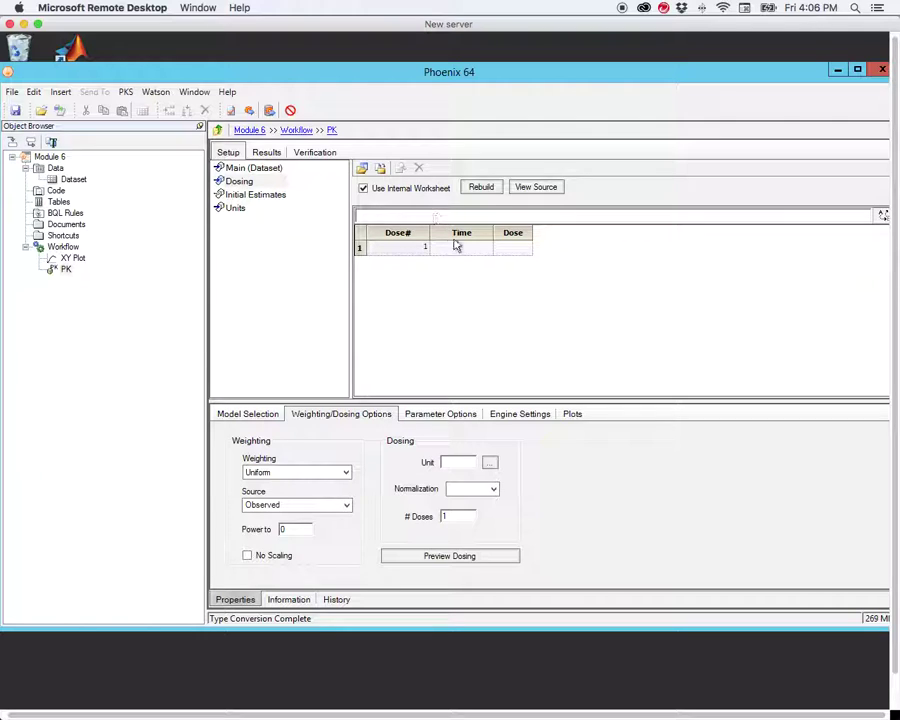
click(465, 252)
text(0)
click(504, 254)
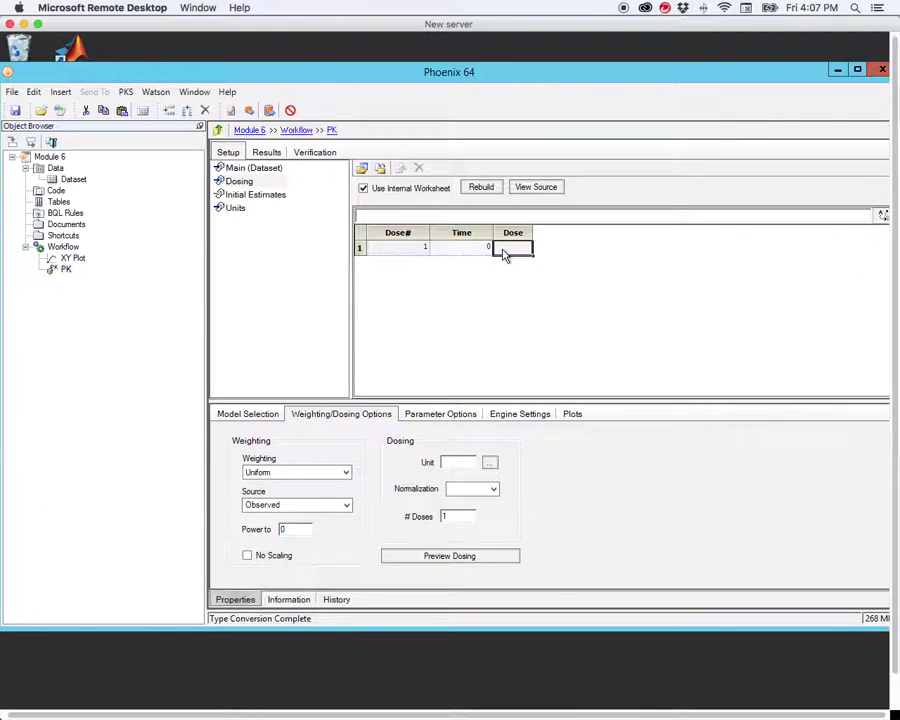
text(100)
Build micrograms (ug) as the dose unit and set the PK model's weighting to 1/(Y*Y).
click(489, 462)
click(475, 378)
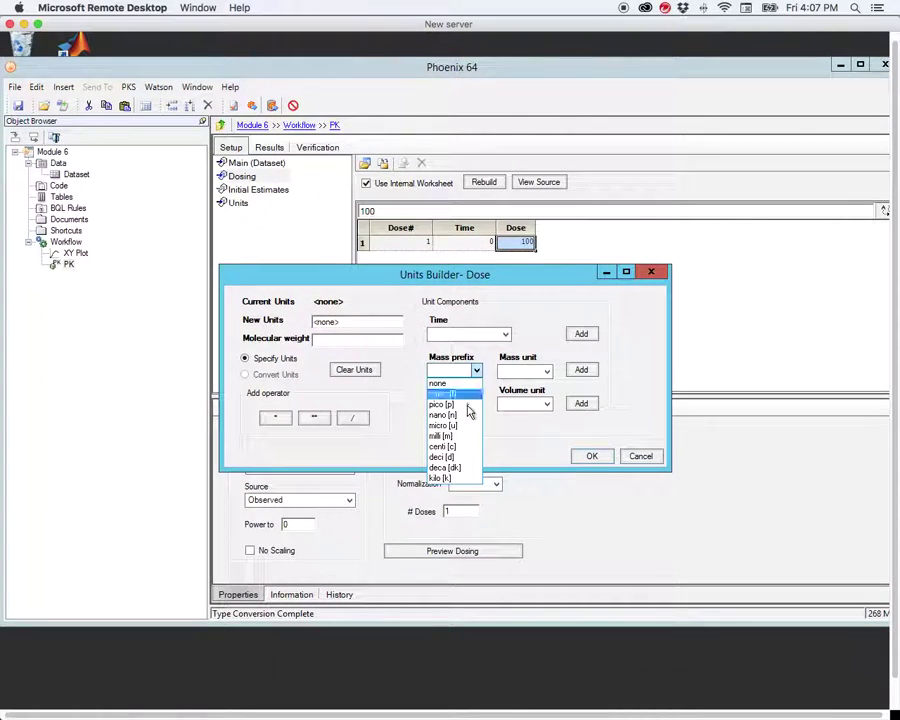
click(470, 429)
click(545, 369)
click(538, 381)
click(582, 357)
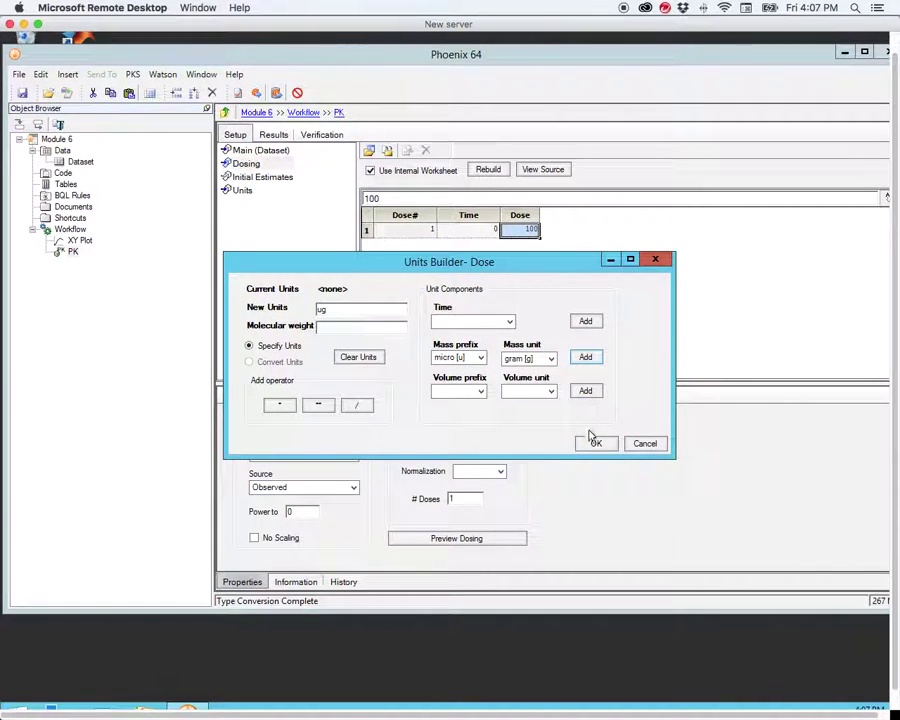
click(592, 443)
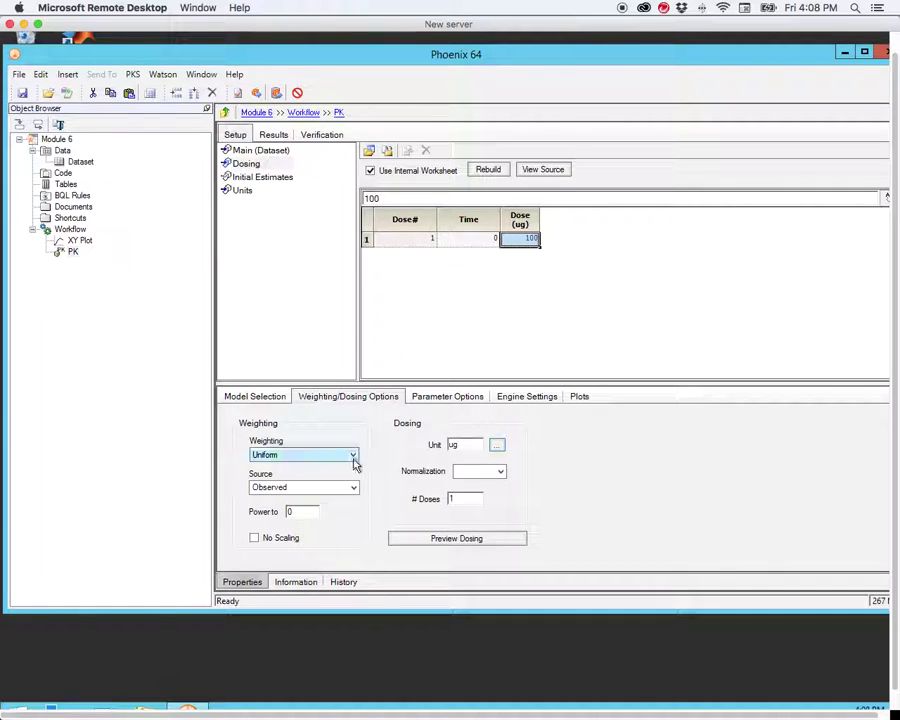
click(352, 456)
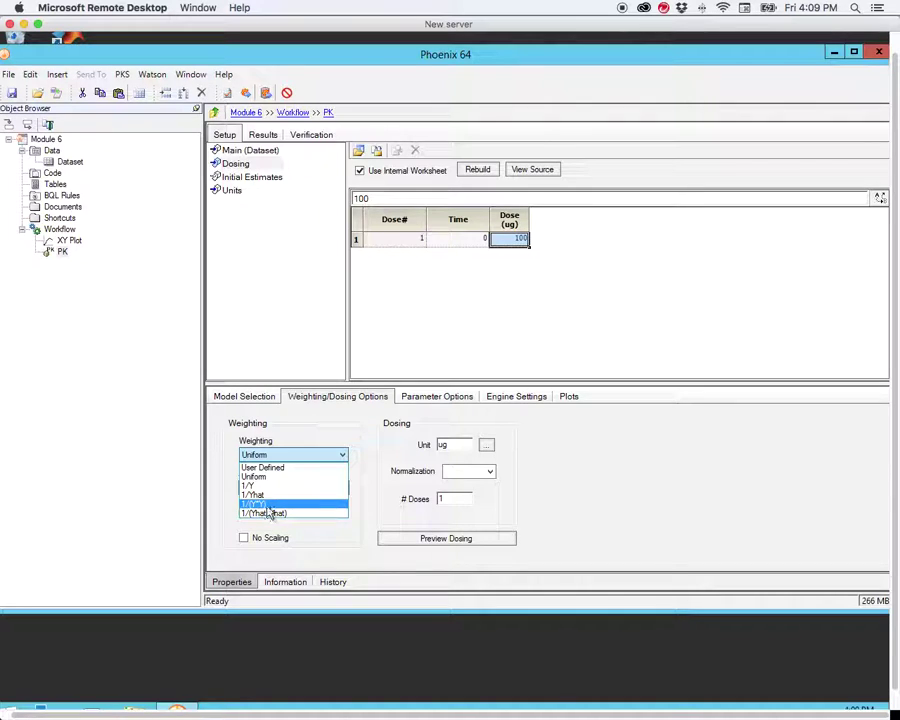
click(272, 505)
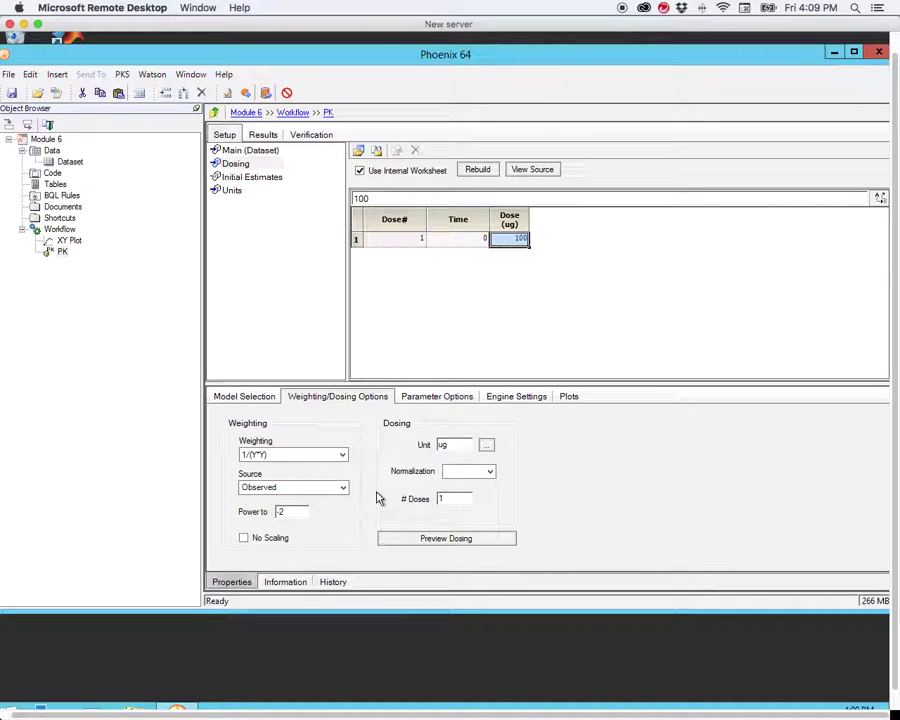
Try user-supplied initial parameter values with an internal worksheet, and return to WinNonlin-generated initial values without the worksheet.
click(252, 177)
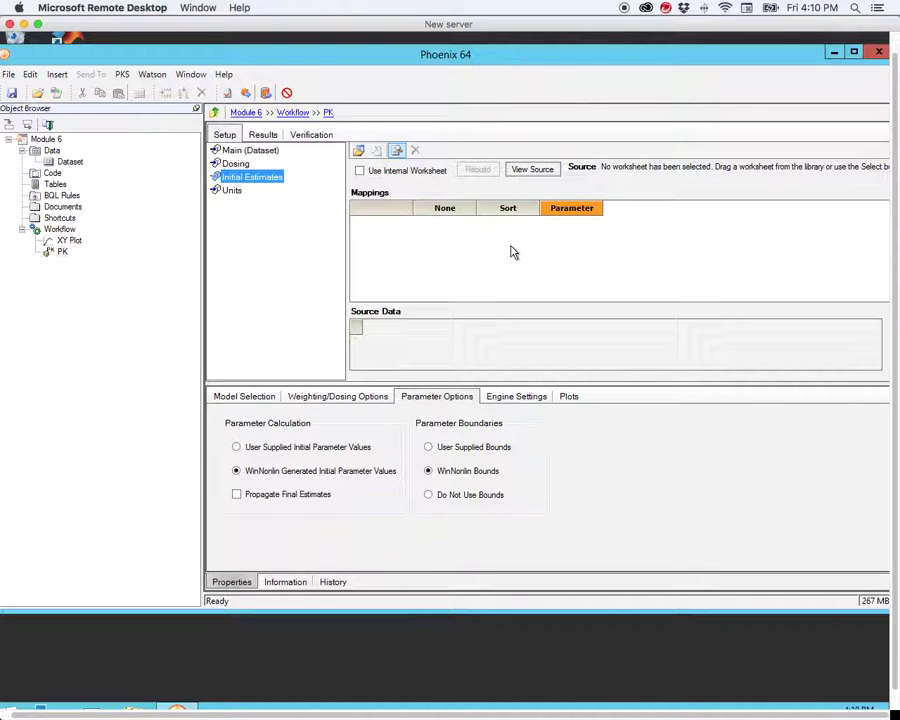
click(236, 448)
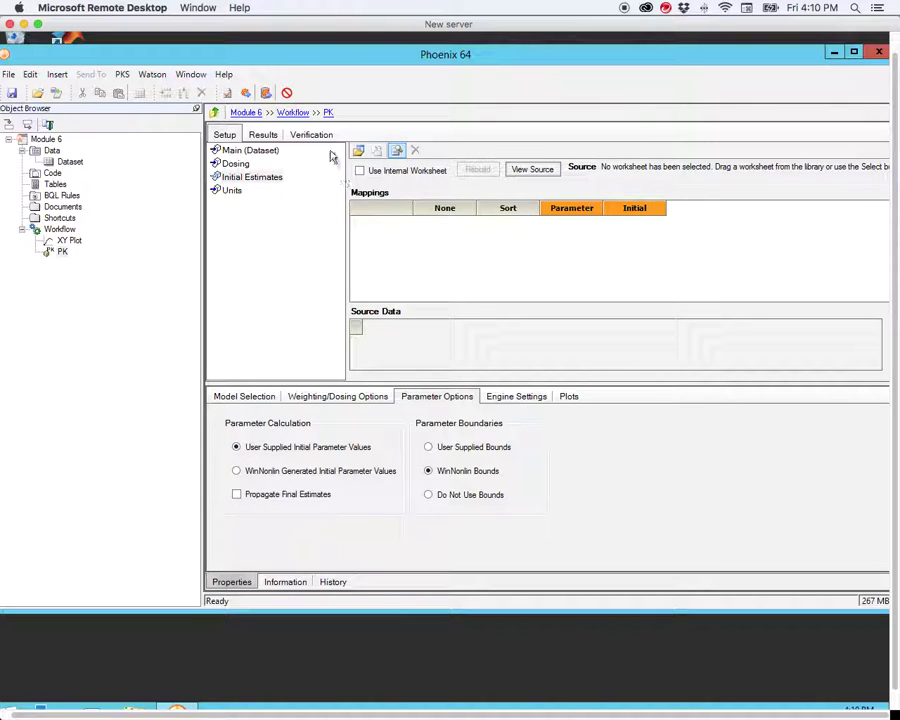
click(360, 171)
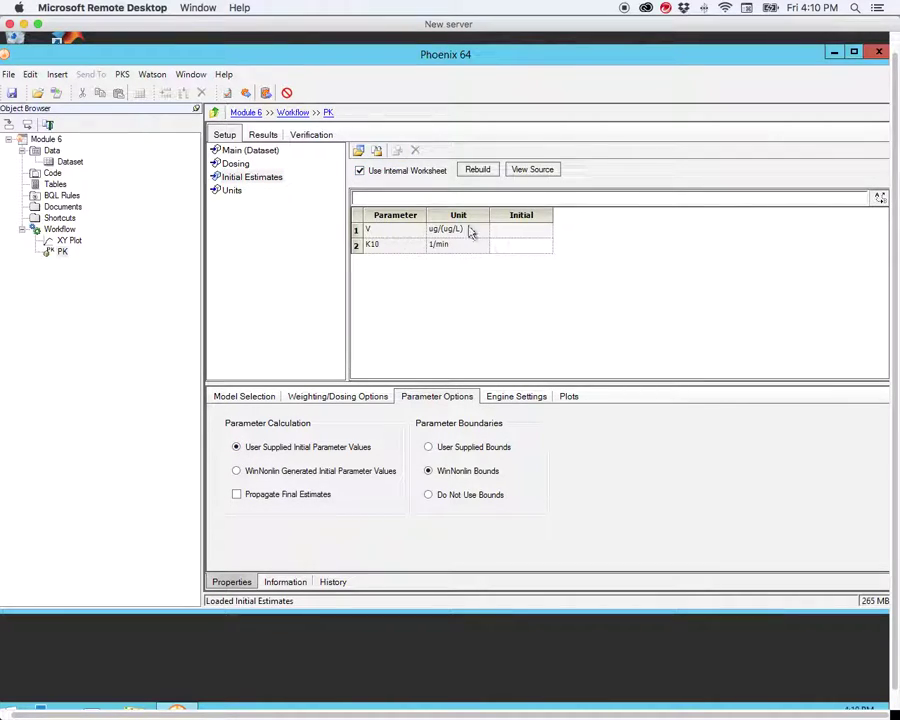
click(368, 172)
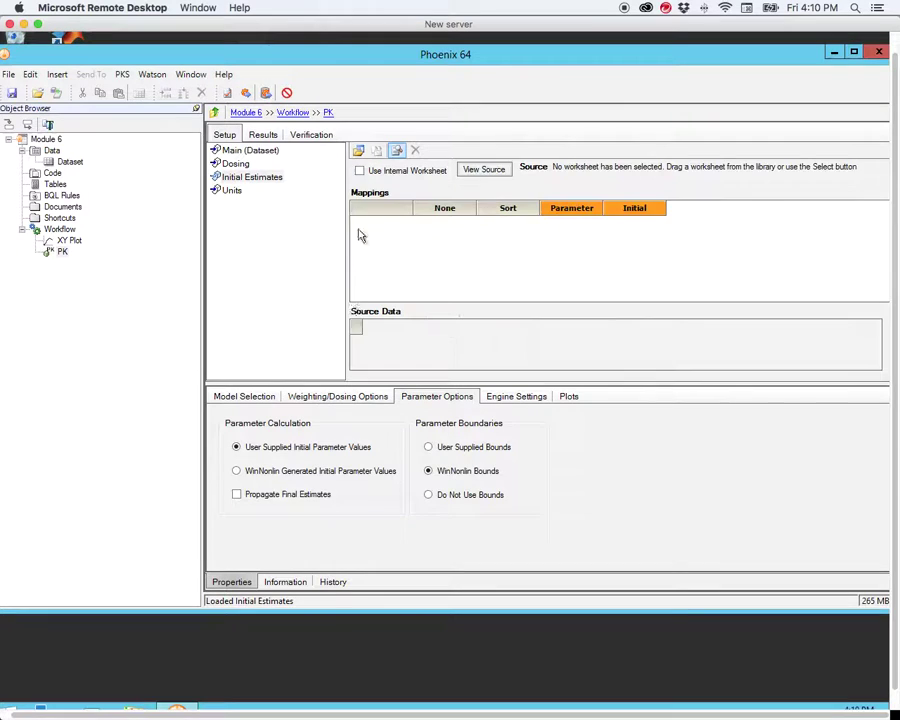
click(238, 471)
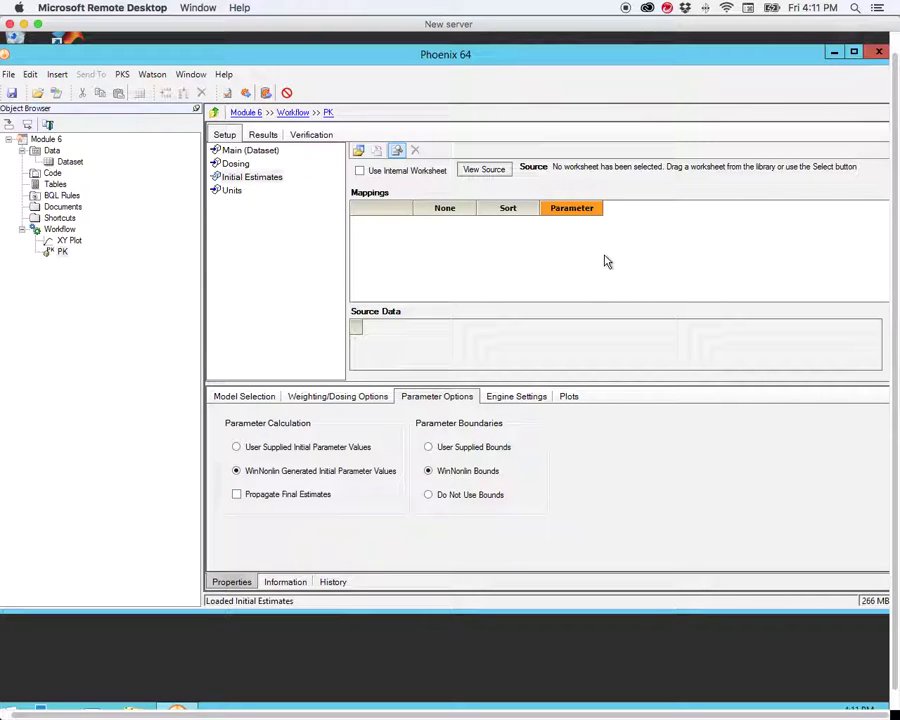
Review the PK model's output units and execute the model.
click(240, 191)
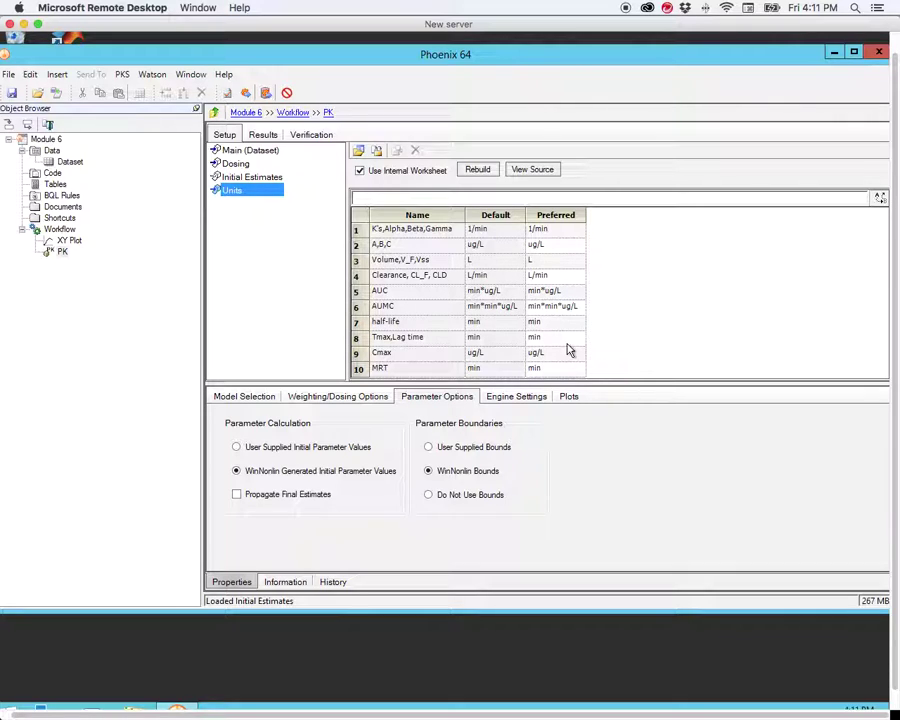
click(247, 92)
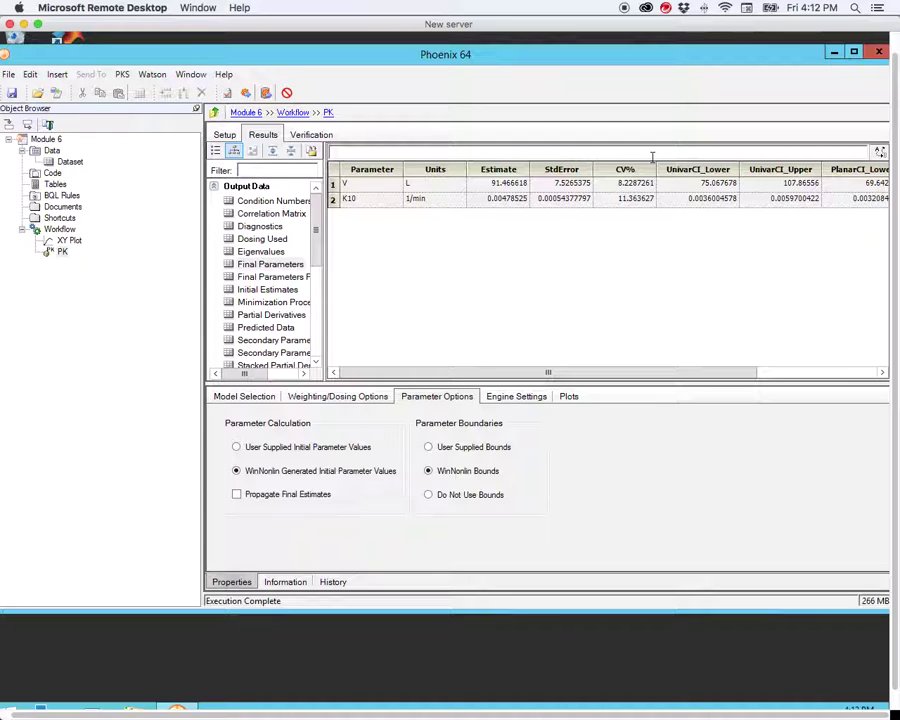
Examine the one-compartment PK model's Diagnostics, Final Parameters and Secondary Parameters results.
drag(317, 230, 318, 190)
mouse_move(321, 223)
mouse_down()
mouse_move(320, 296)
mouse_move(322, 226)
mouse_up()
scroll(320, 227, up, 1)
click(272, 228)
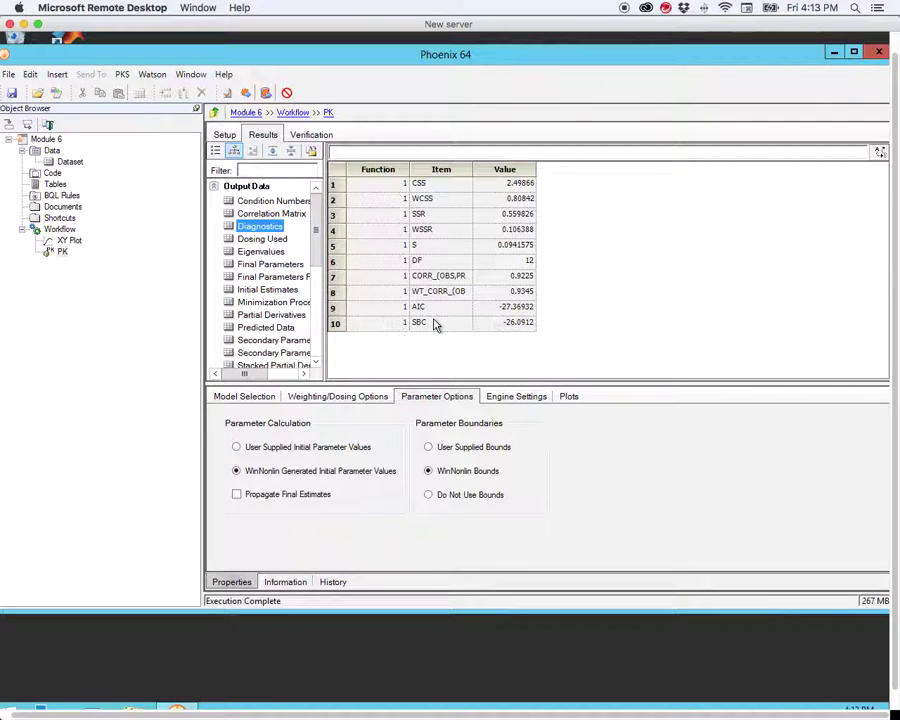
click(276, 265)
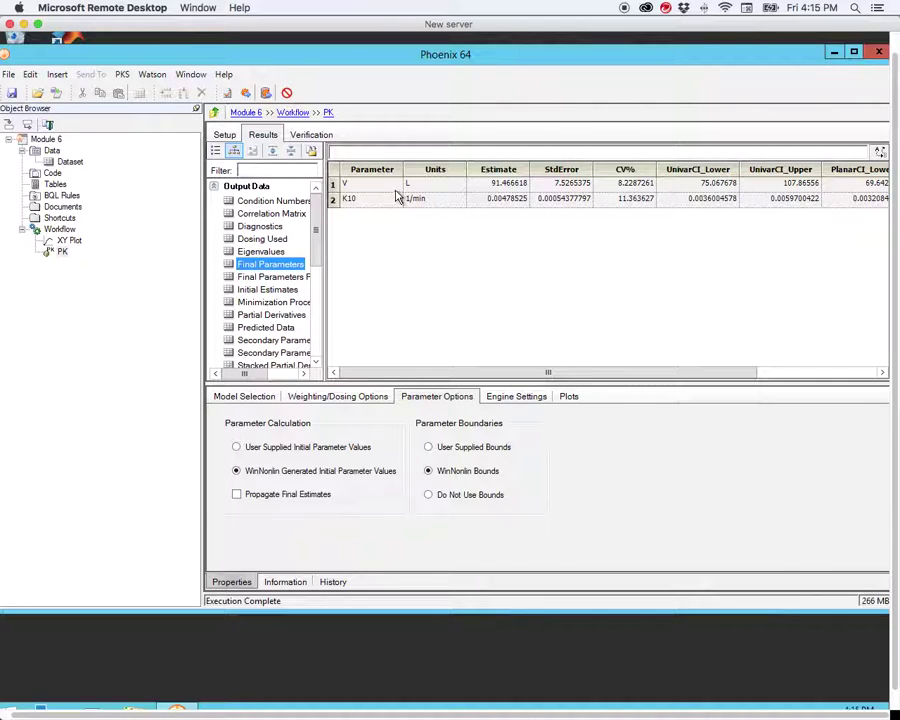
click(280, 346)
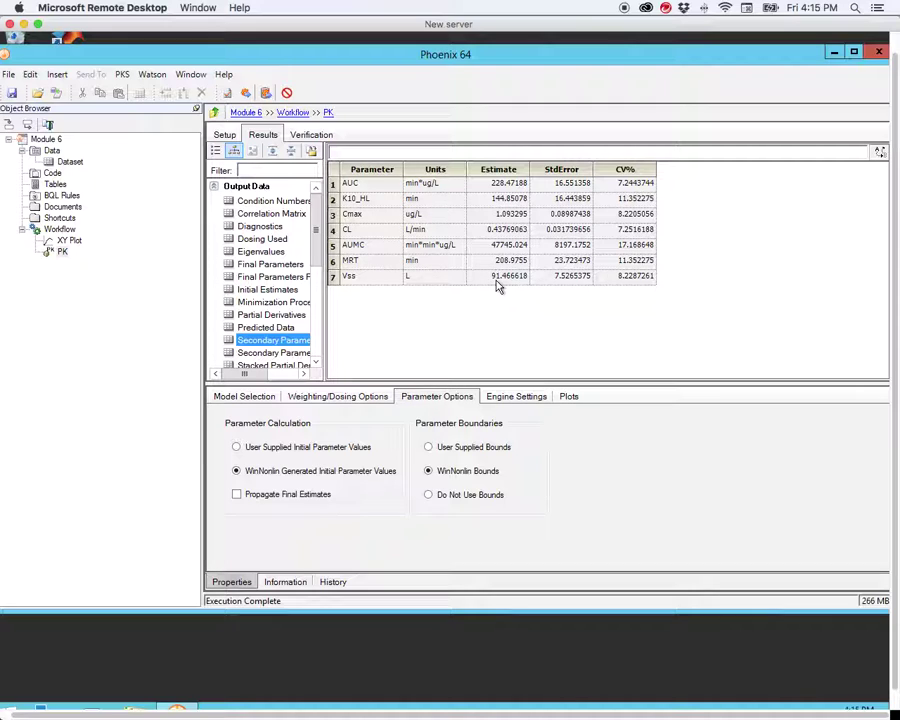
click(232, 266)
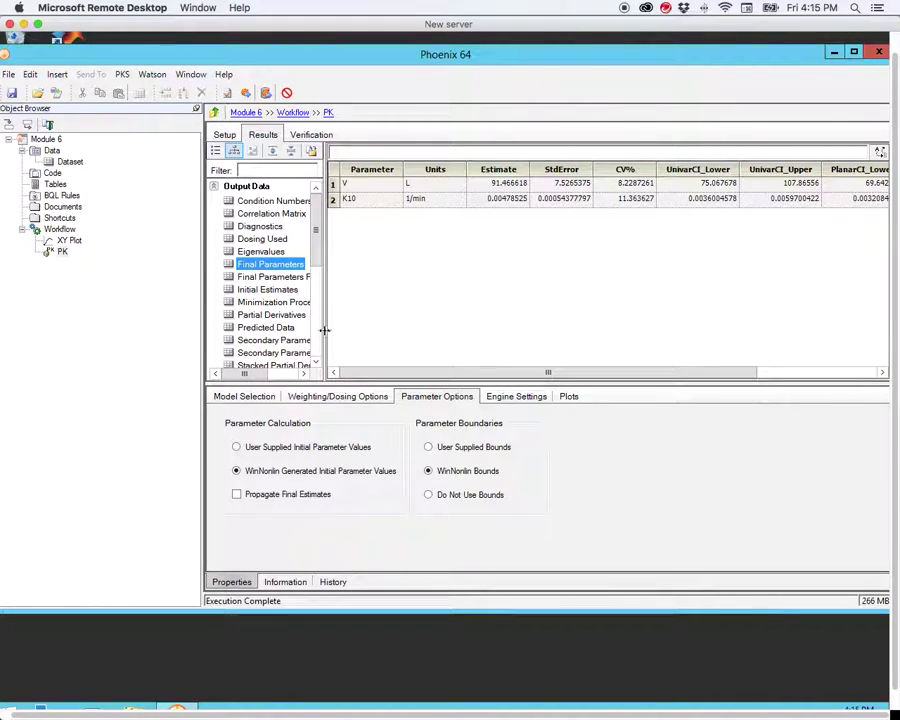
click(289, 343)
drag(315, 364, 315, 362)
Examine the PK model's Observed Y and Predicted Y vs X, Predicted Y vs Observed Y, and Residual Y vs X plots.
click(285, 303)
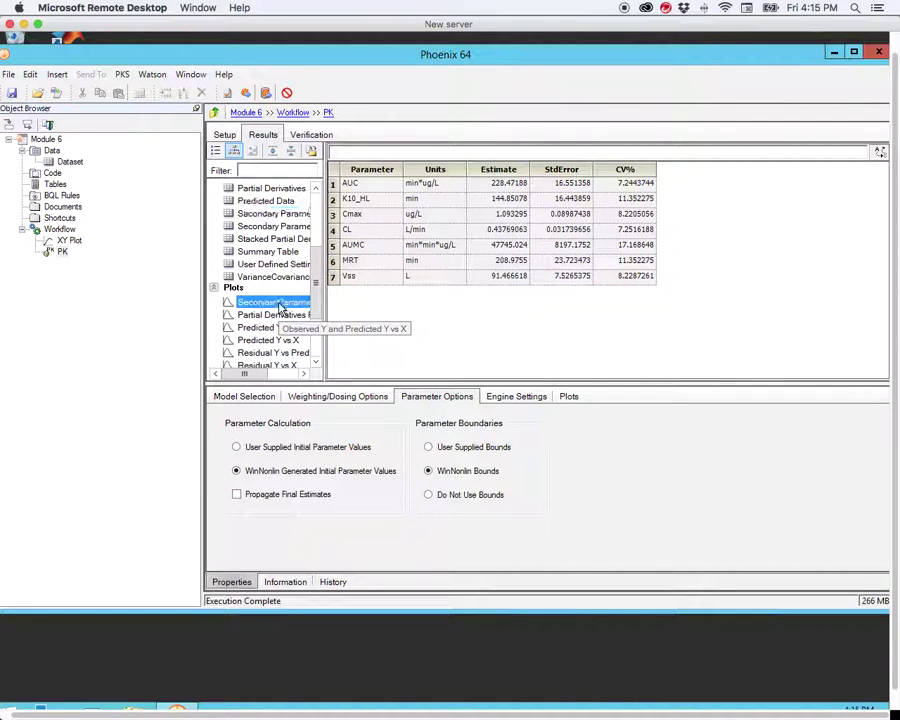
drag(884, 281, 884, 340)
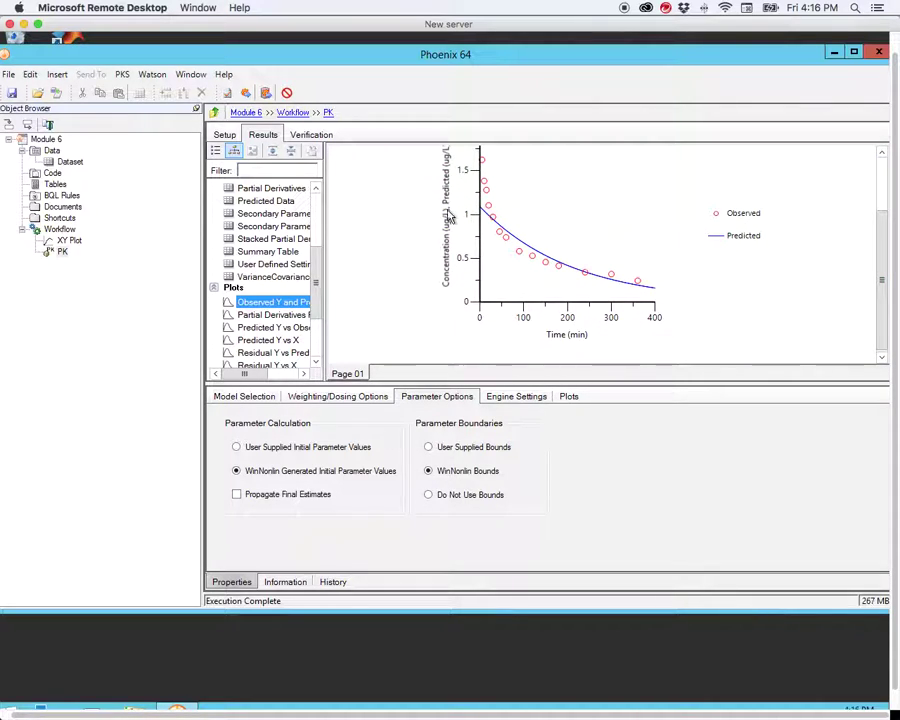
drag(576, 381, 580, 408)
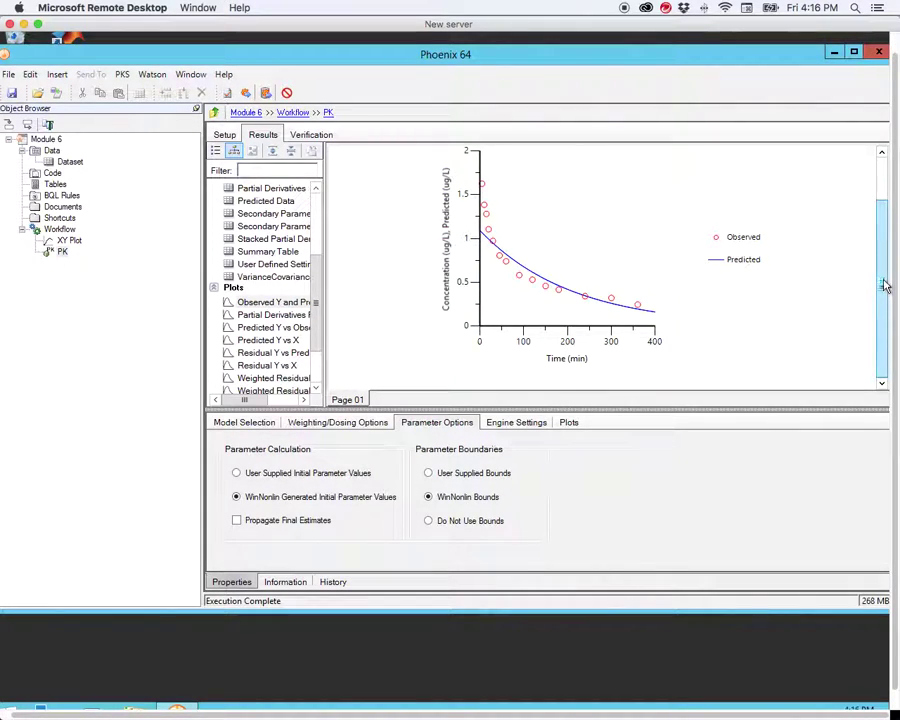
scroll(884, 286, up, 2)
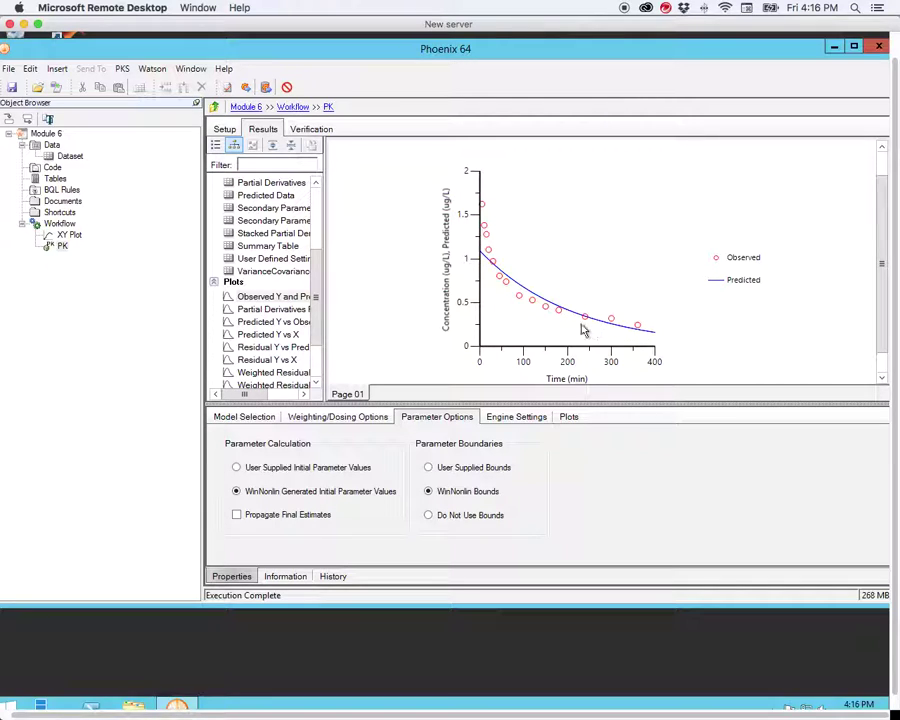
click(286, 323)
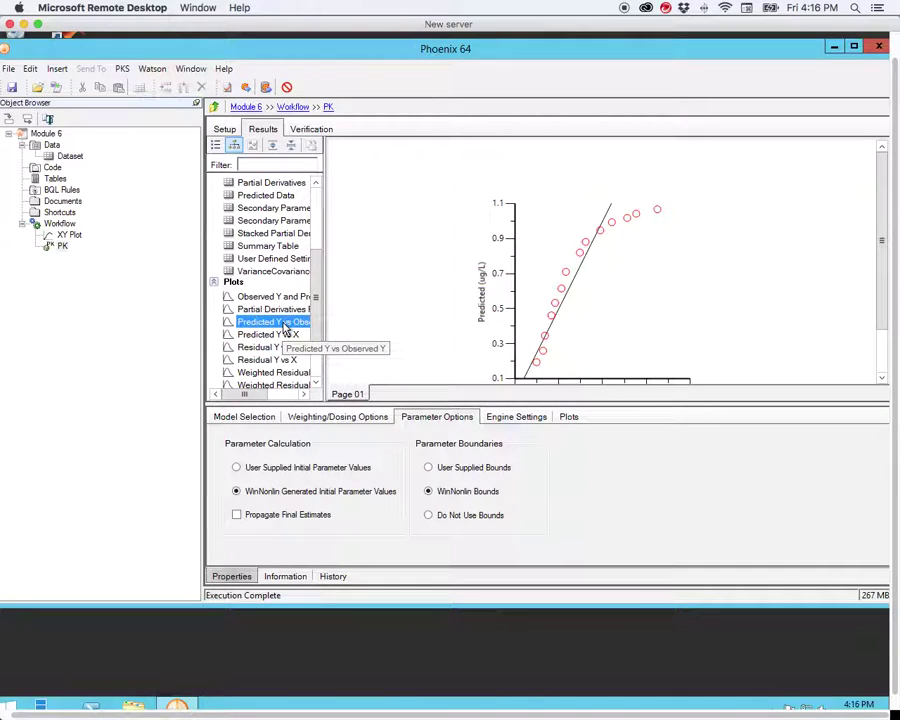
drag(882, 283, 876, 290)
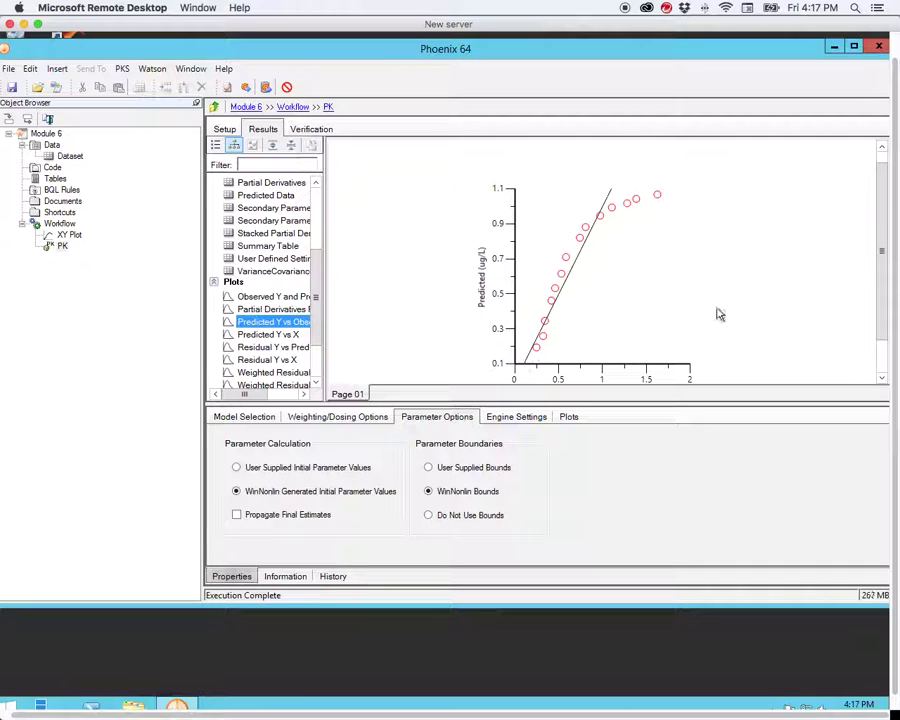
click(884, 275)
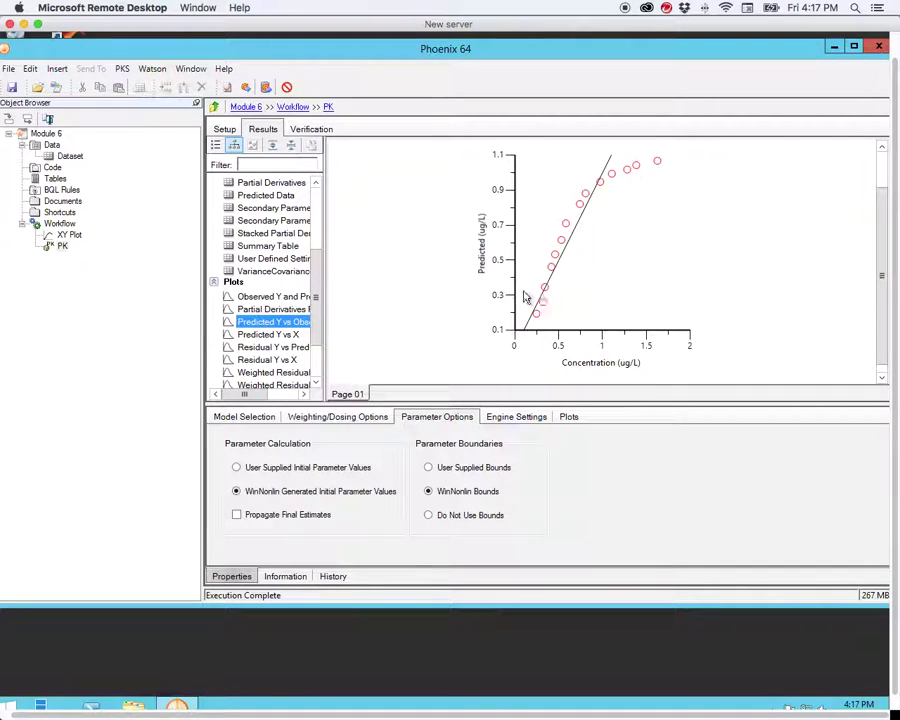
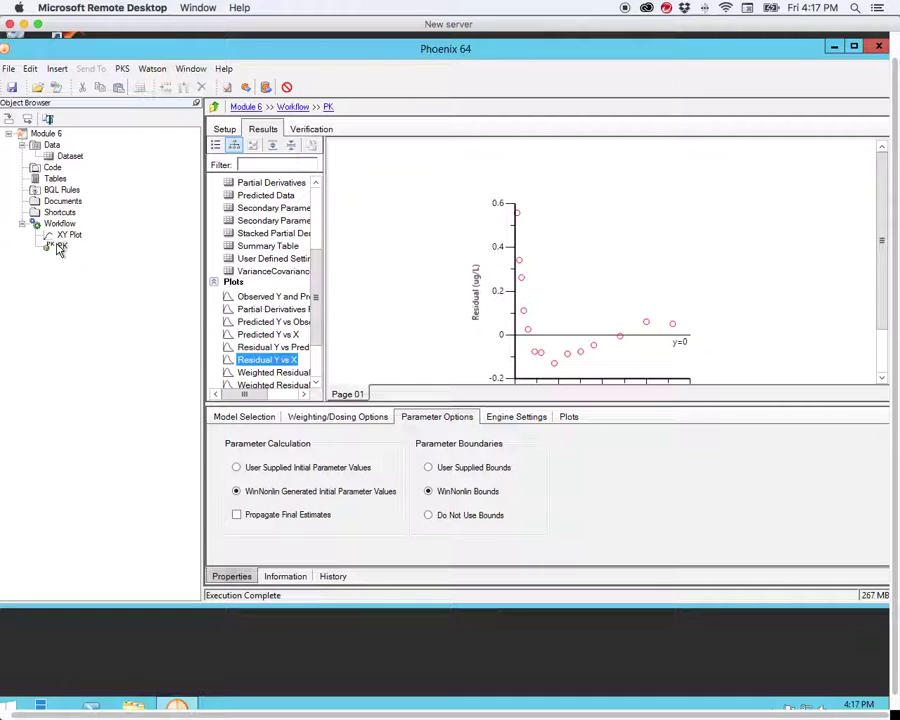
Duplicate the PK model object within the Module 6 workflow.
right_click(58, 248)
click(96, 298)
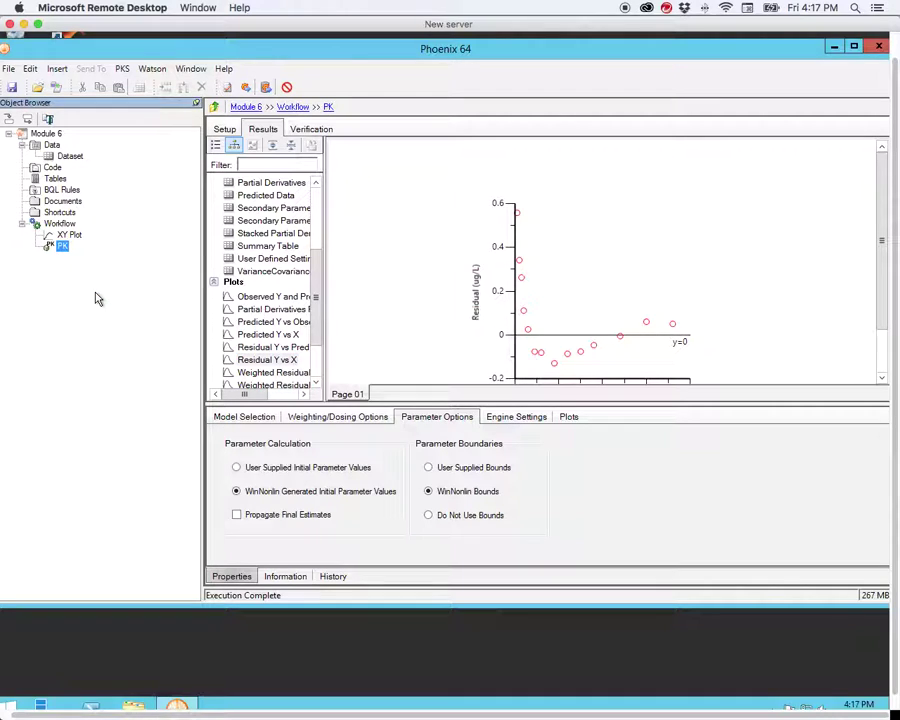
click(58, 225)
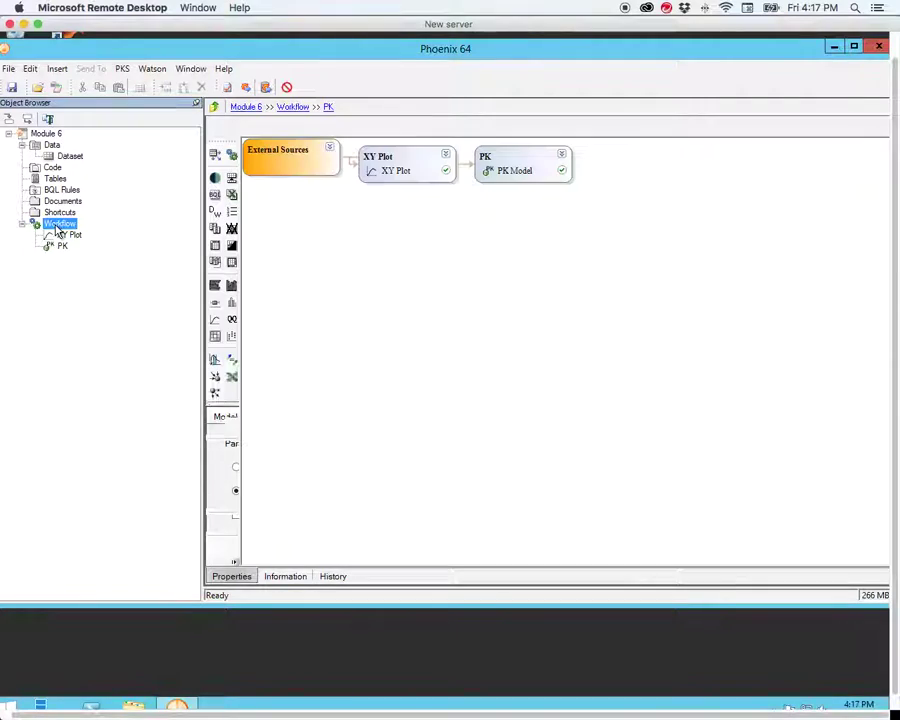
right_click(58, 225)
click(93, 293)
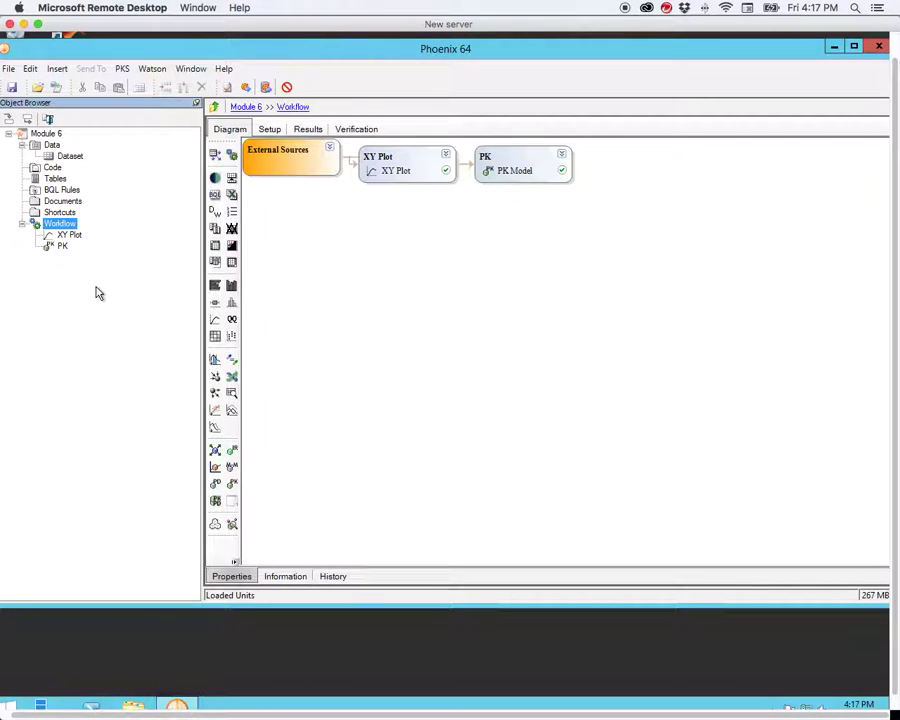
Rename the copied PK model as 2 cmpt PK.
click(73, 257)
right_click(73, 257)
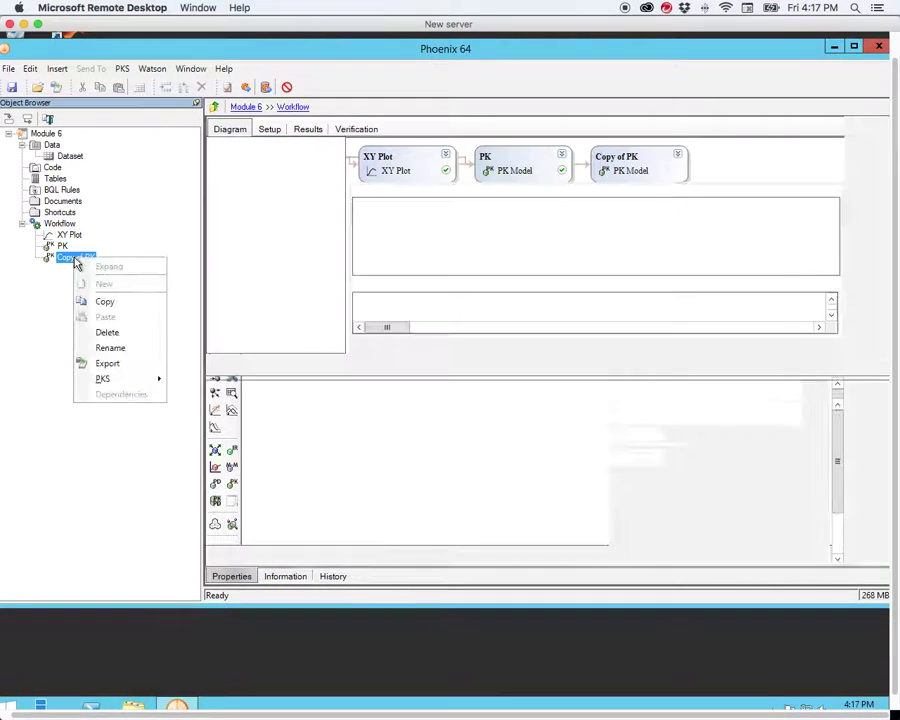
click(134, 346)
drag(83, 258, 17, 262)
text(2 cmpt)
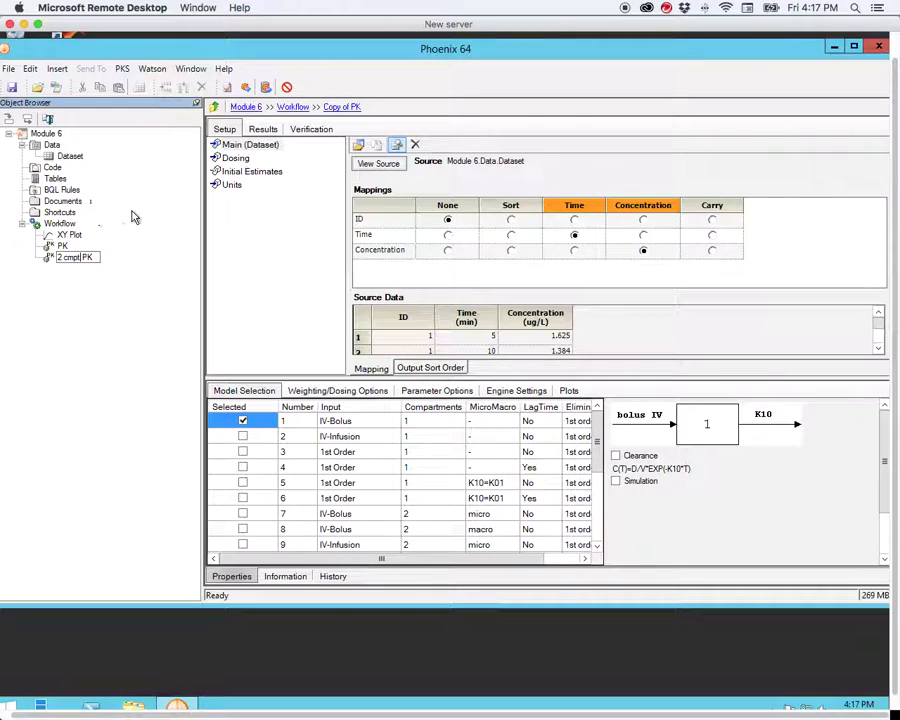
key(Return)
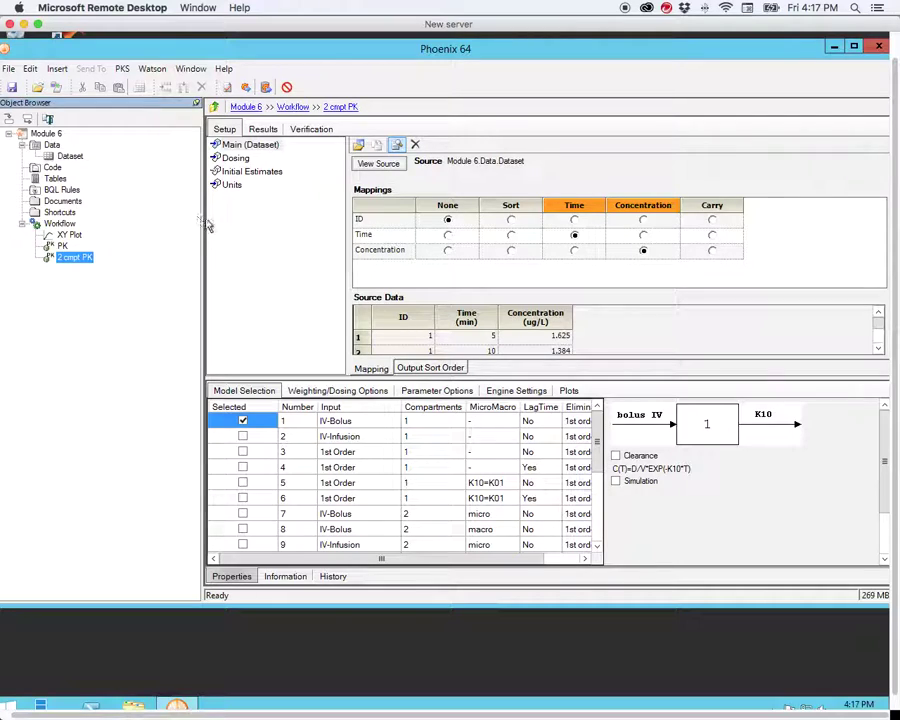
Try the two-compartment IV-Bolus micro and macro models, and check the macro model's initial estimates and dosing.
click(242, 513)
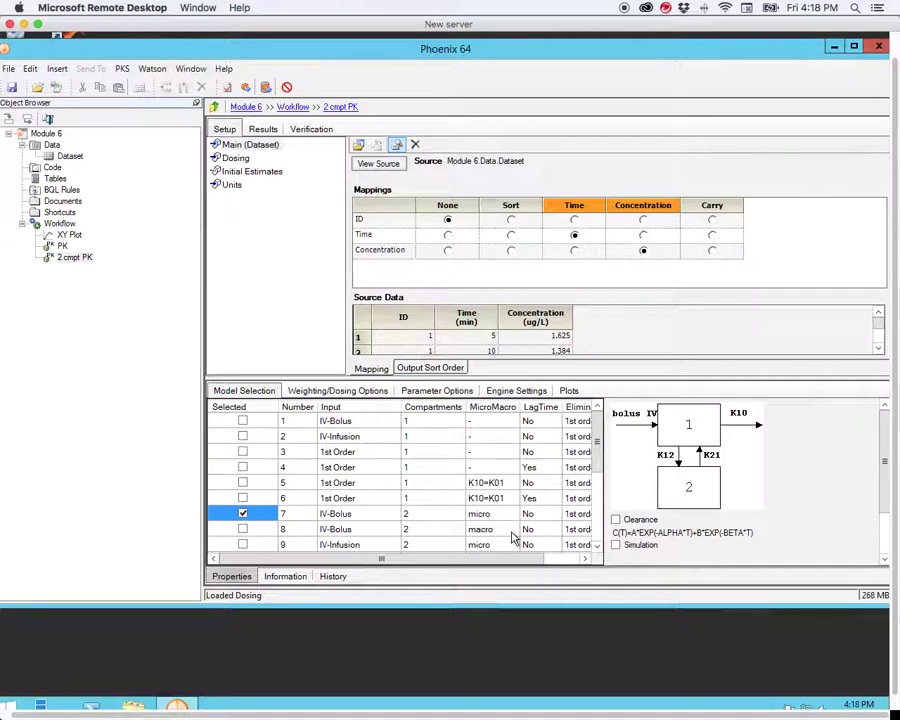
click(243, 529)
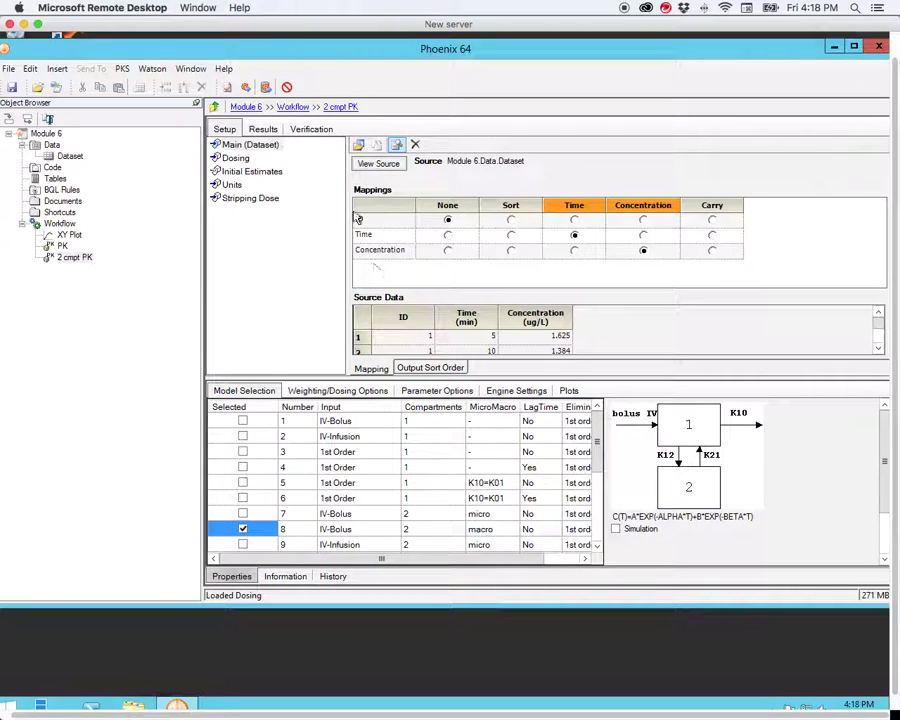
click(251, 172)
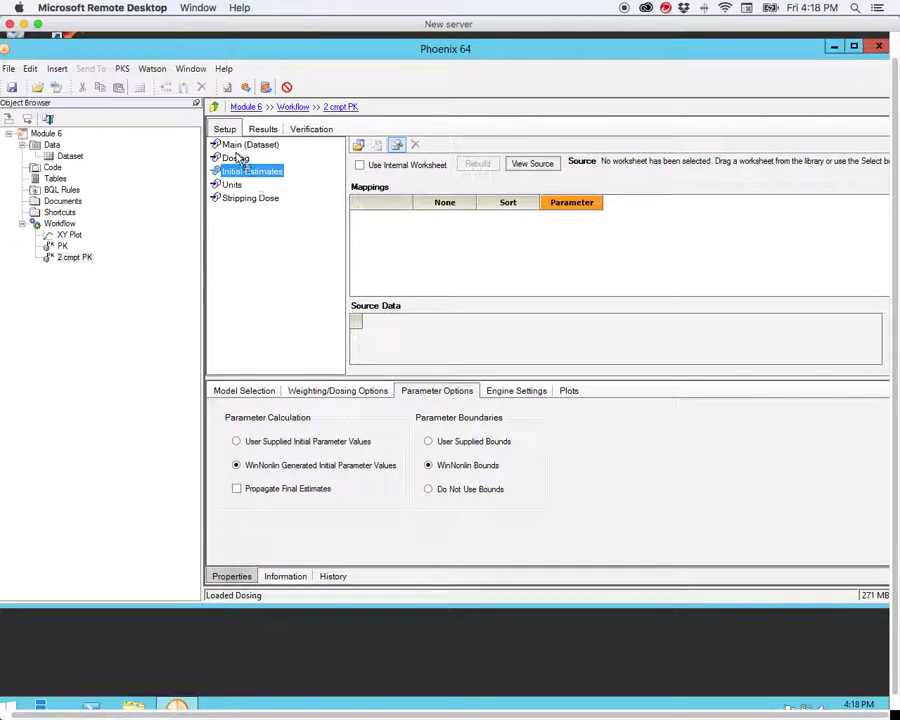
click(236, 158)
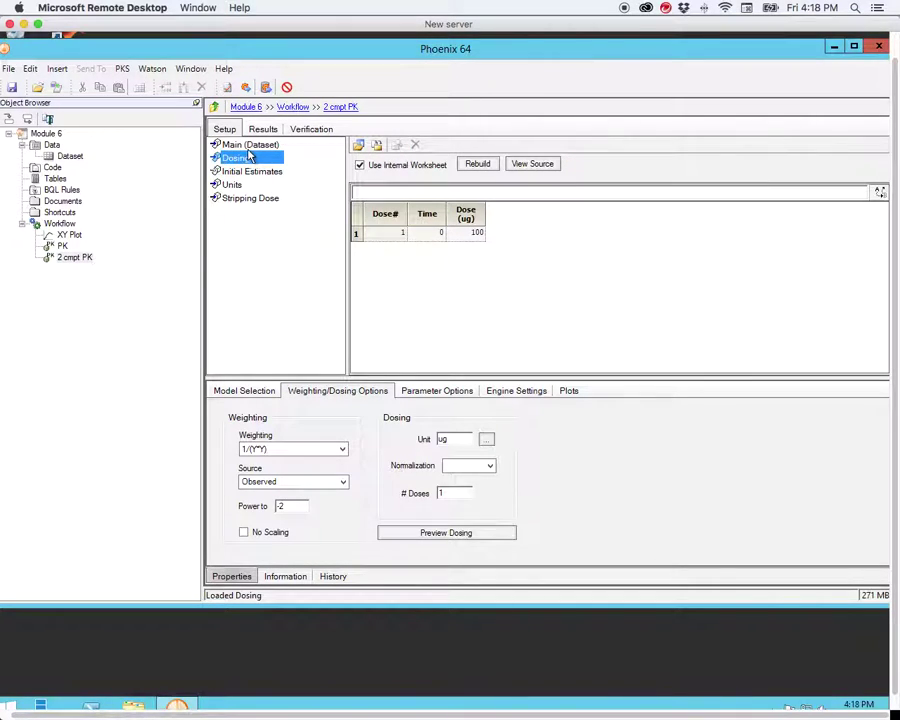
click(252, 146)
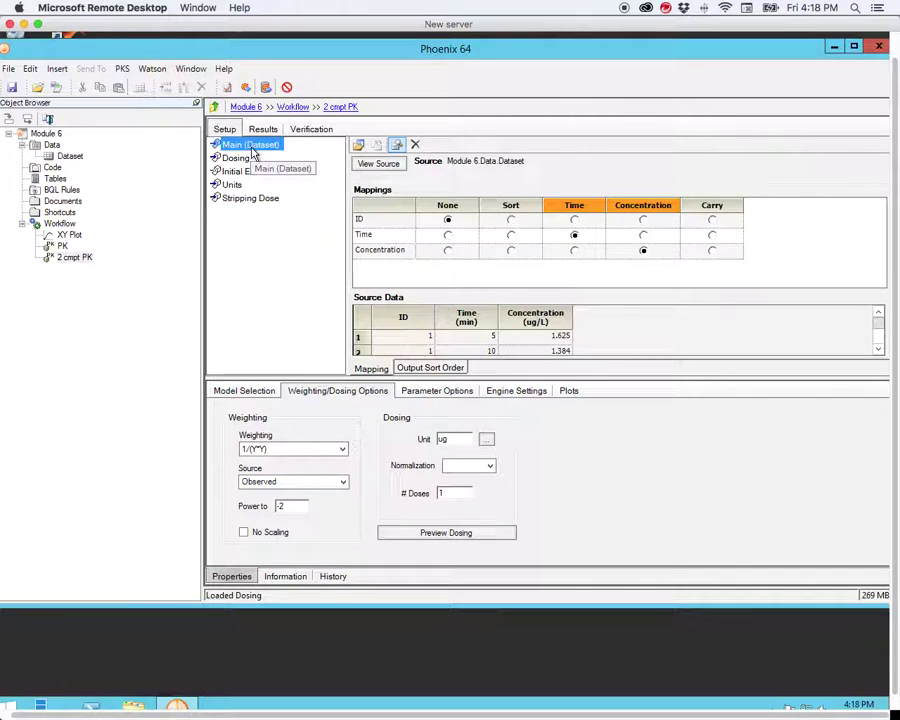
click(245, 391)
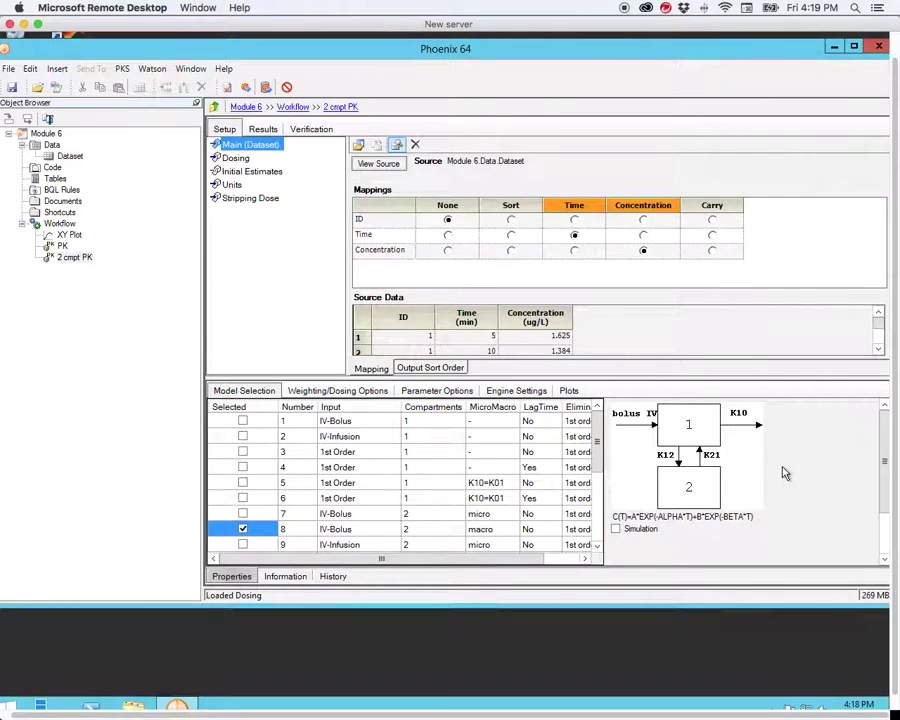
Select model 7, the two-compartment IV-Bolus micro model, and map ID as the Sort variable.
click(244, 515)
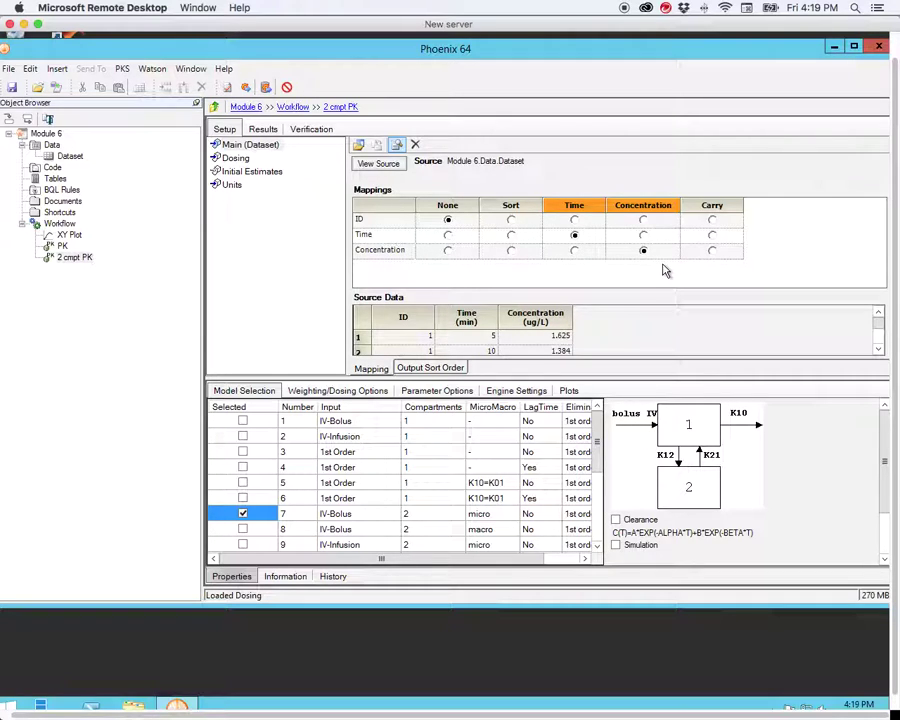
click(510, 221)
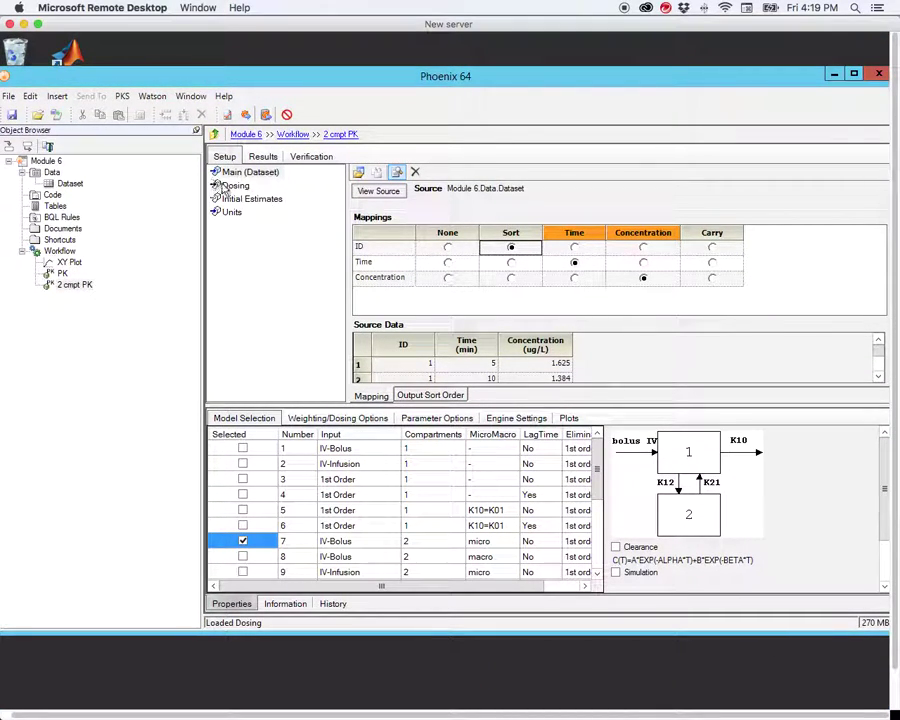
Review the 2 cmpt PK model's dosing, initial estimates, units and weighting, and execute the model.
click(236, 187)
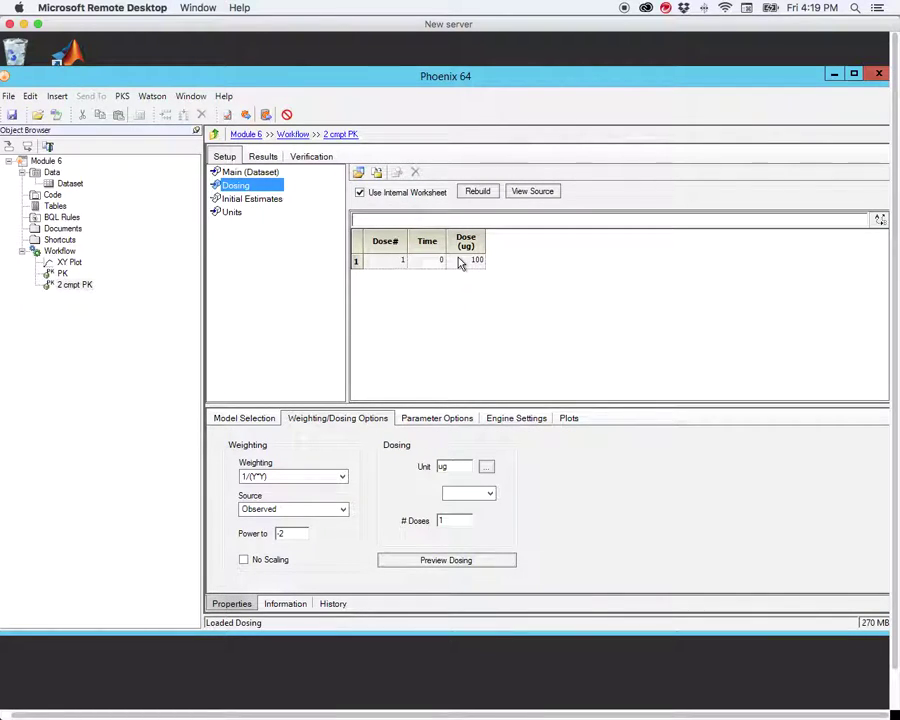
click(238, 204)
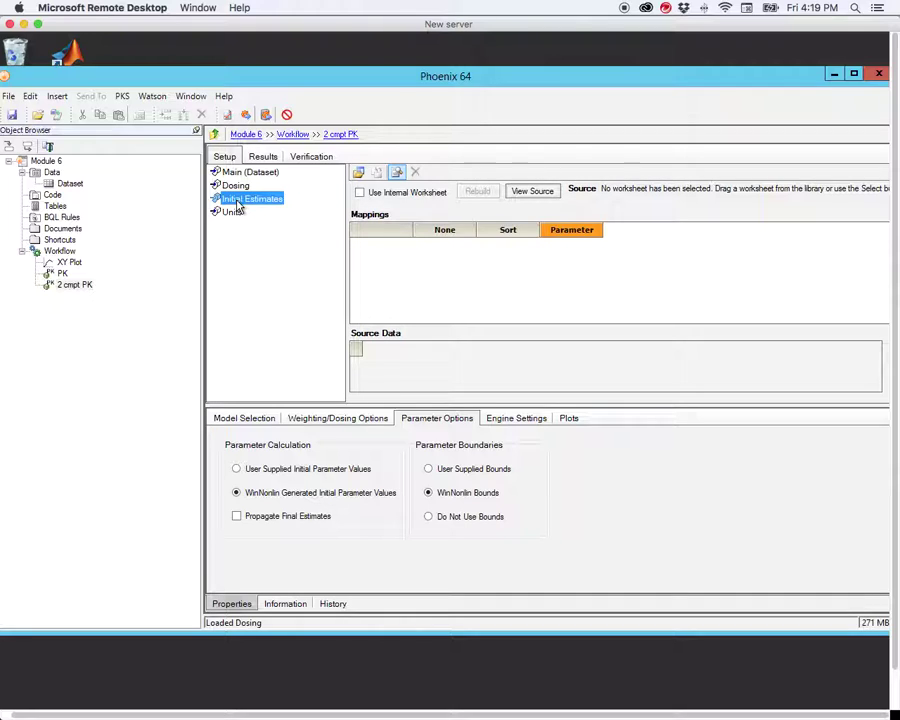
click(234, 213)
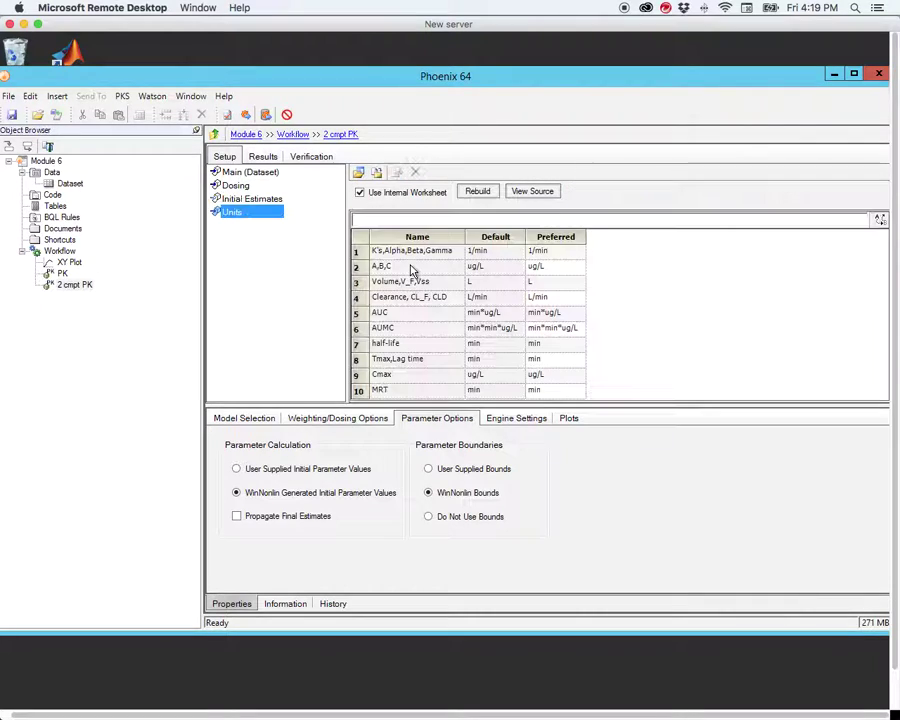
click(240, 185)
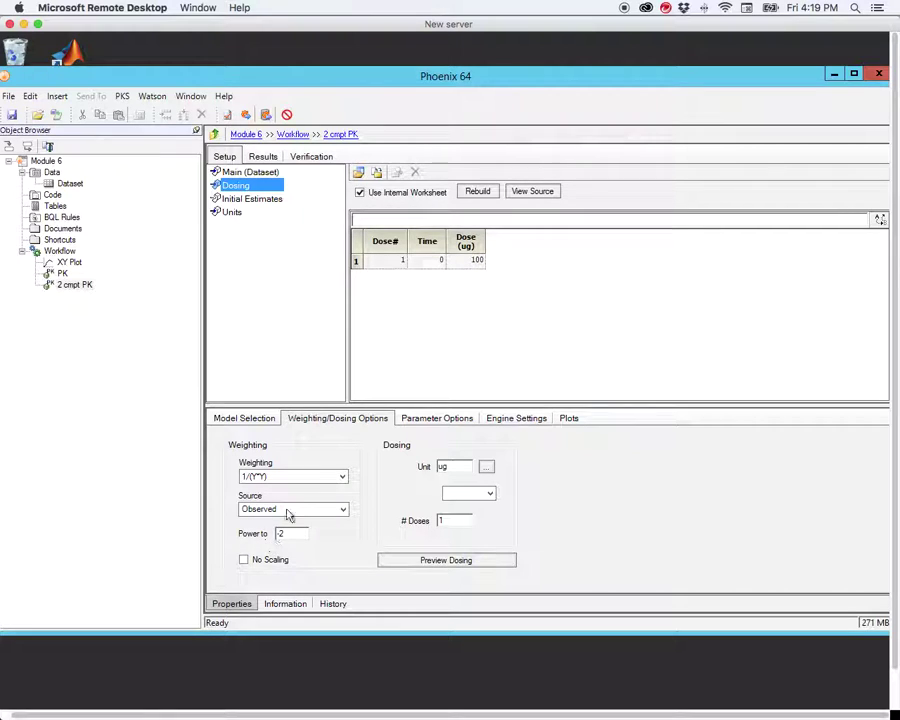
click(246, 115)
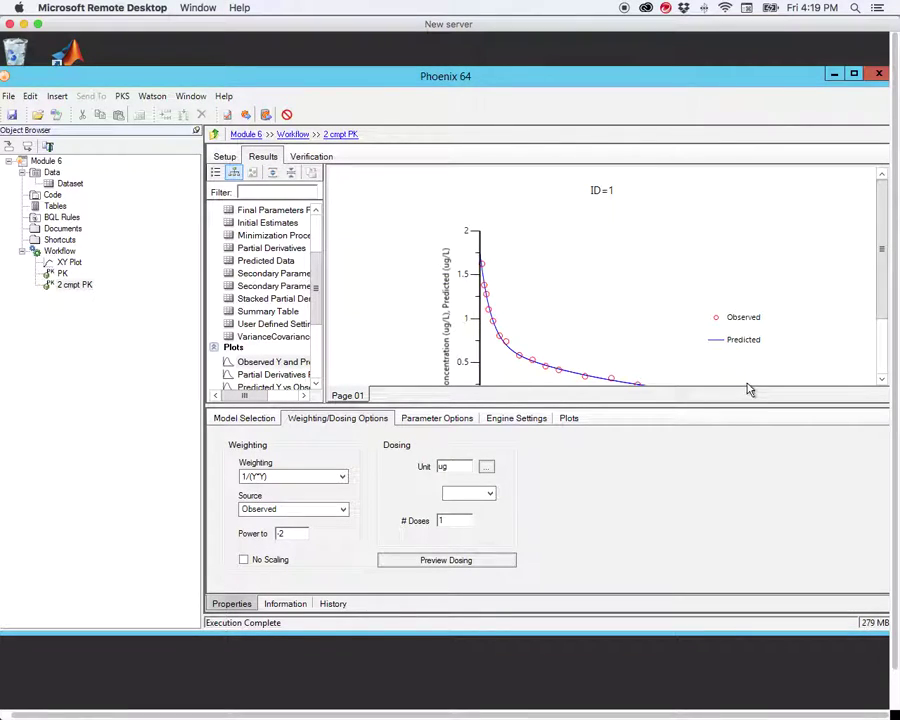
Examine the two-compartment model's observed and predicted plot, Diagnostics and Final Parameters results.
drag(882, 251, 882, 310)
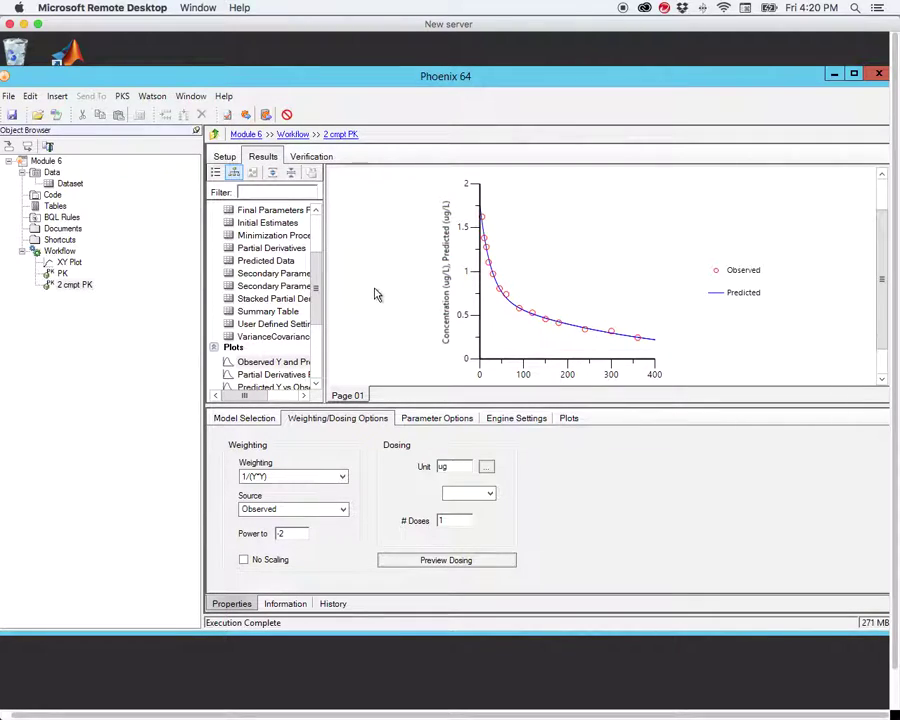
drag(315, 301, 316, 275)
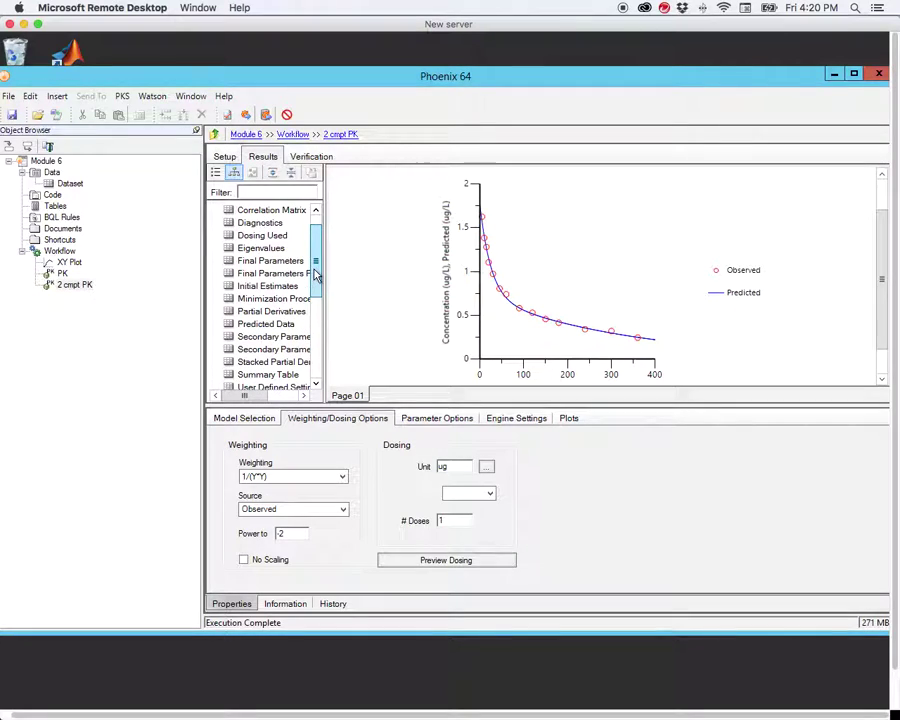
click(262, 224)
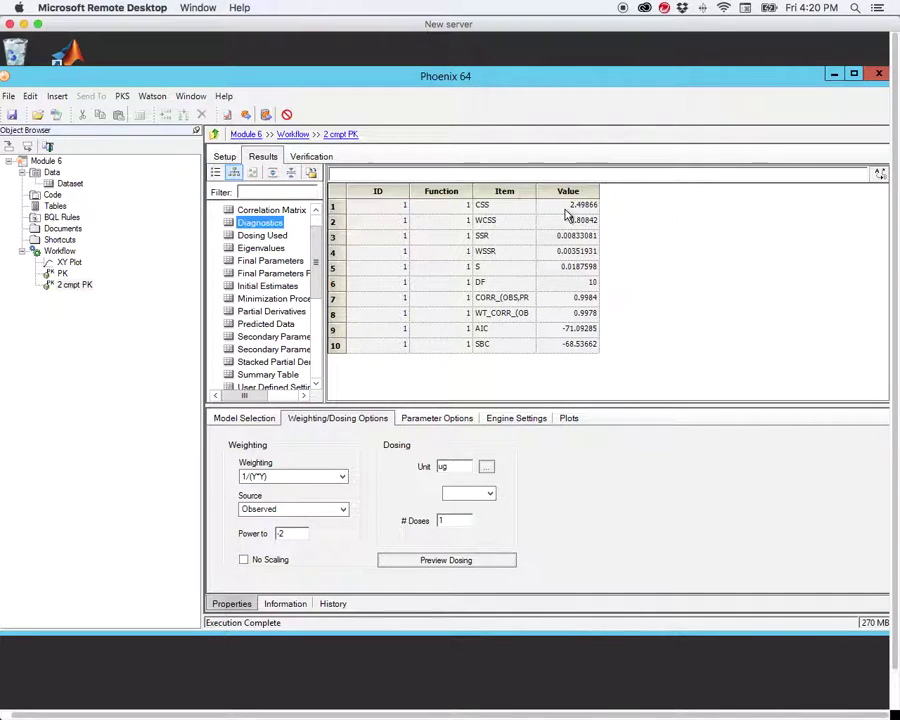
click(268, 261)
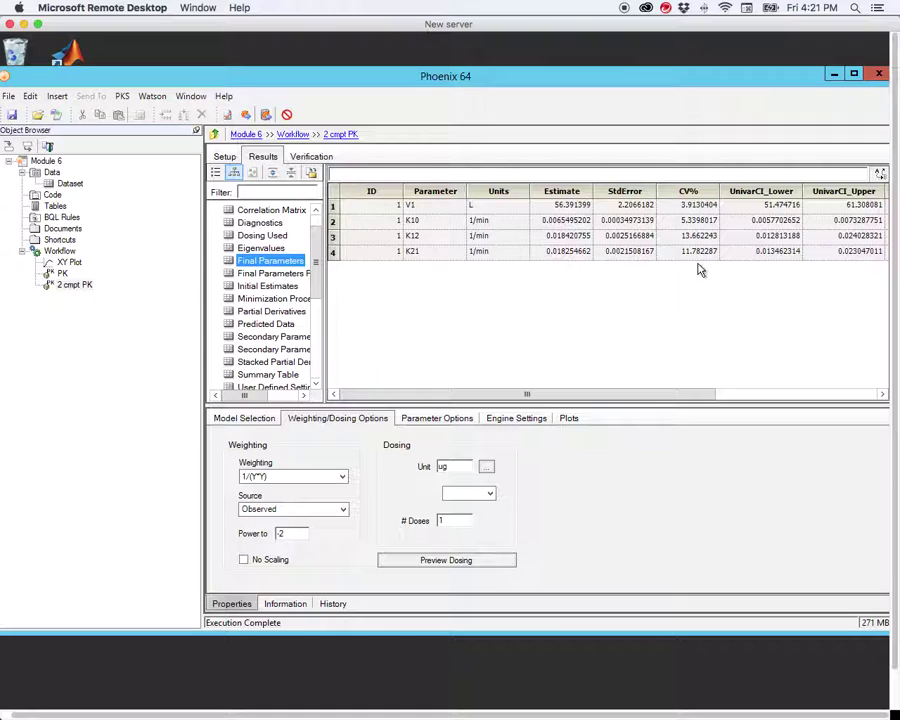
Examine the two-compartment model's Secondary Parameters table, covering every parameter's estimate, standard error and CV% from AUC to CLD2.
click(259, 338)
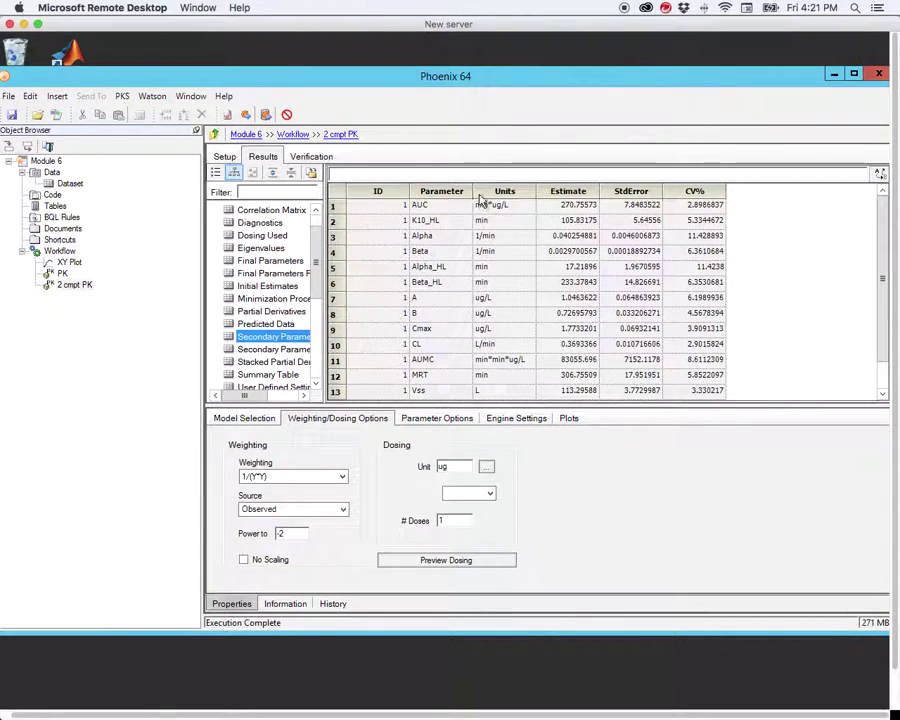
click(882, 238)
scroll(882, 238, down, 1)
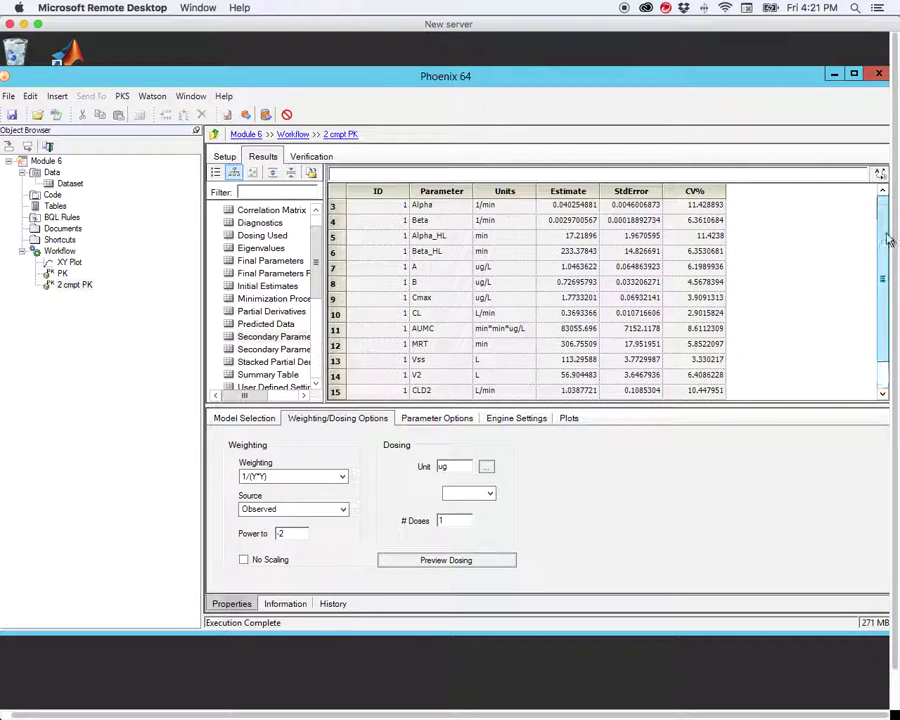
scroll(886, 238, up, 1)
scroll(870, 327, down, 1)
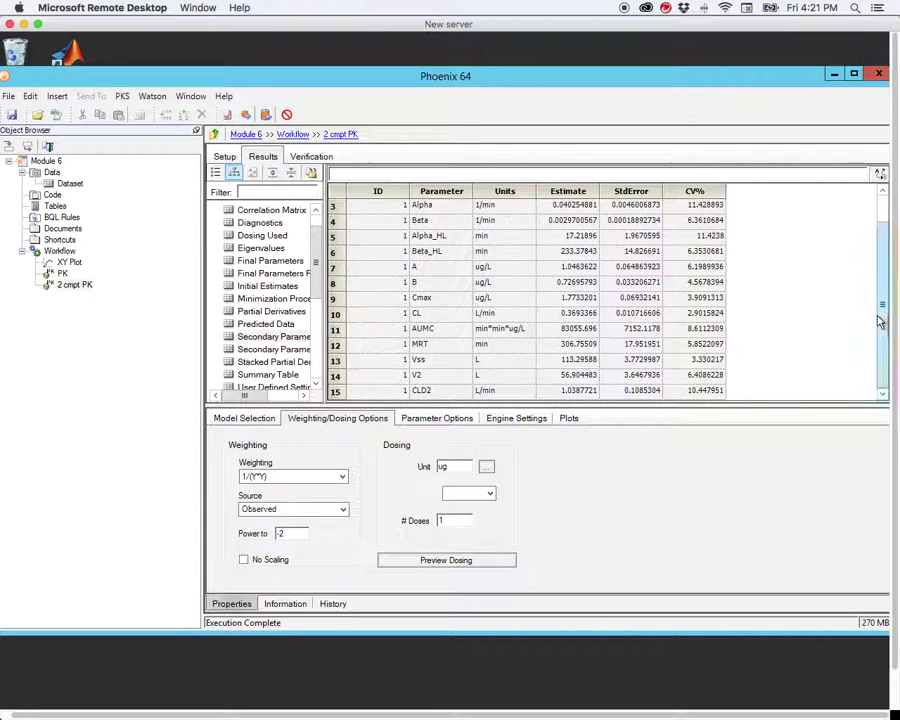
drag(876, 304, 886, 235)
scroll(886, 235, up, 1)
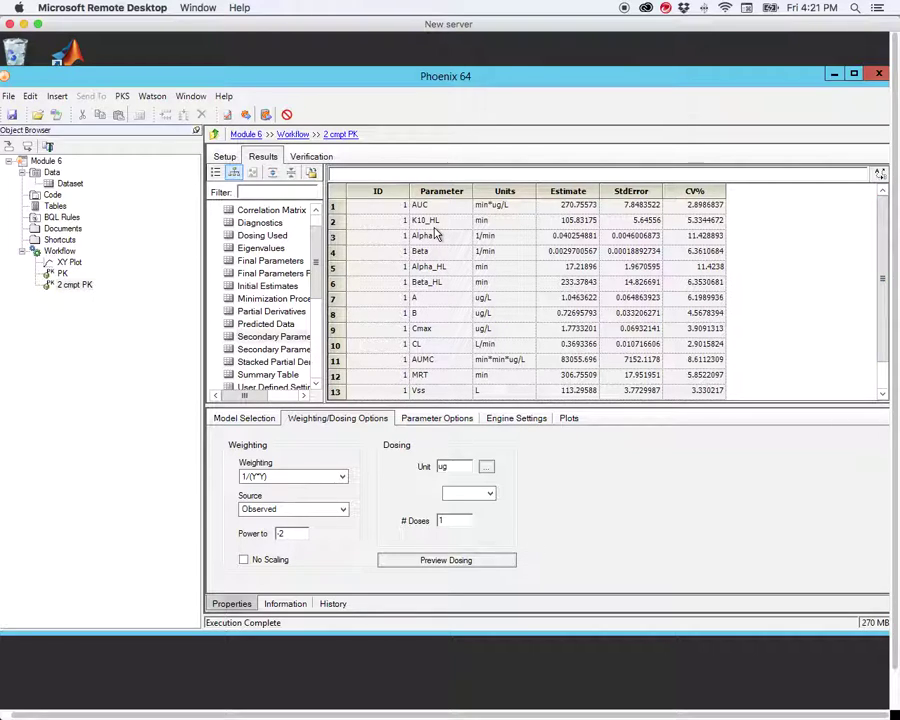
Examine the two-compartment model's observed and predicted, Predicted Y vs X, predicted versus observed, and Residual Y vs X plots.
drag(315, 261, 318, 312)
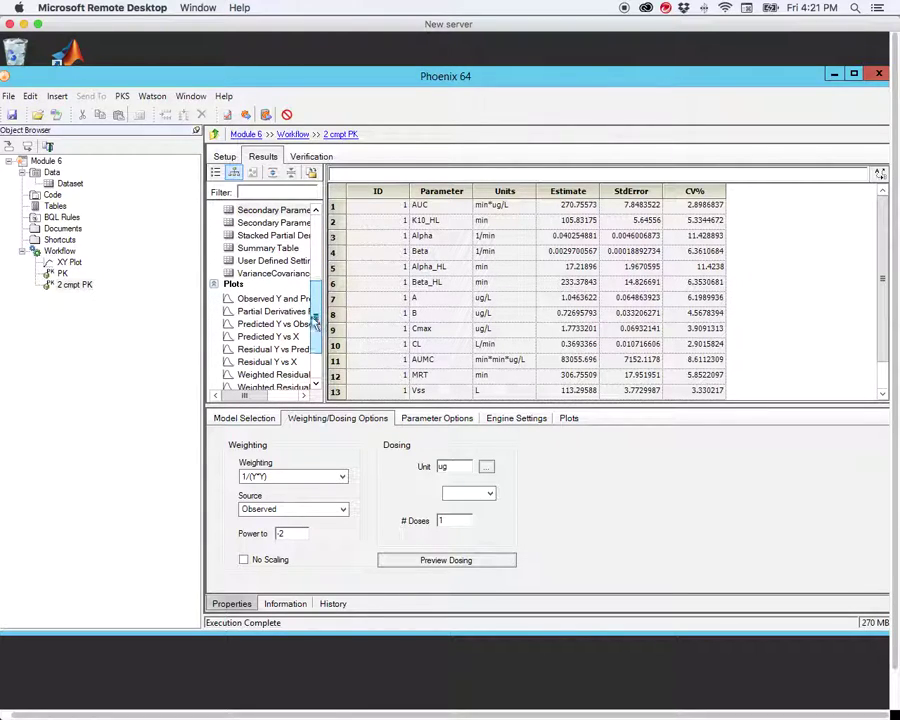
click(272, 298)
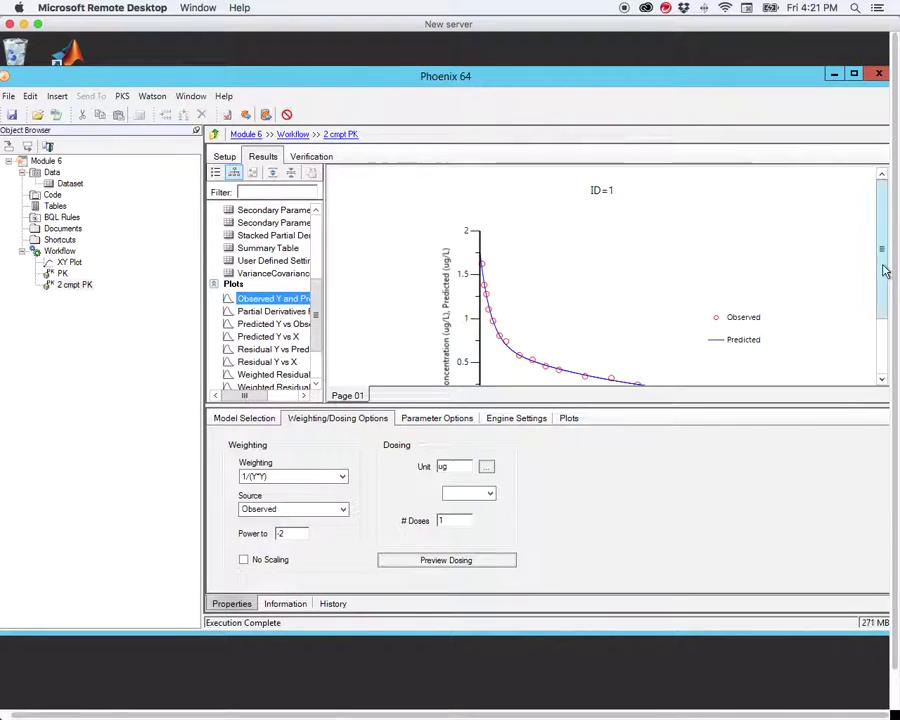
drag(880, 266, 880, 300)
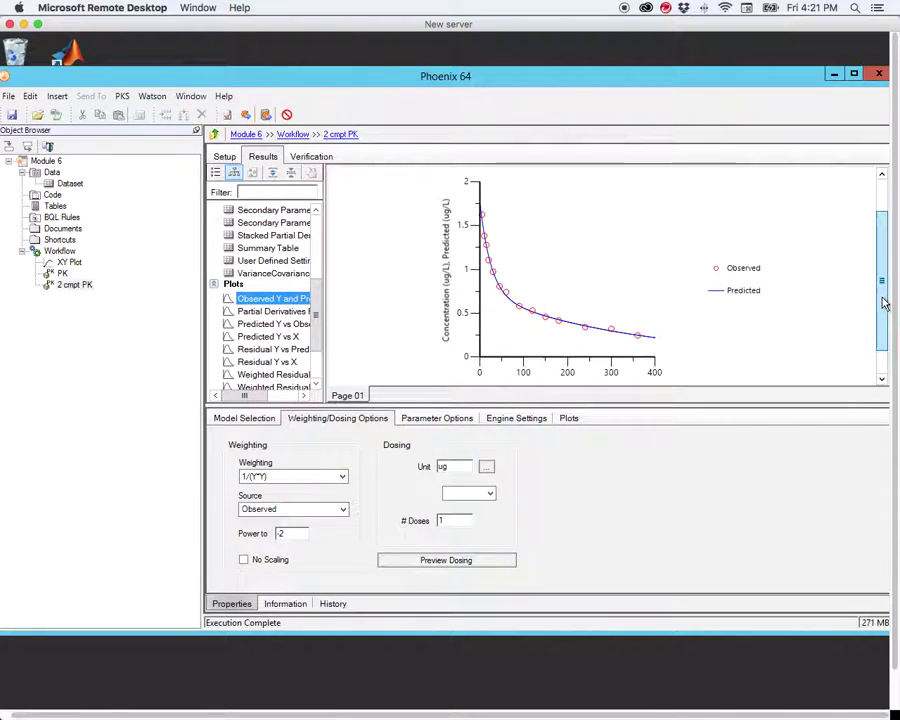
click(269, 337)
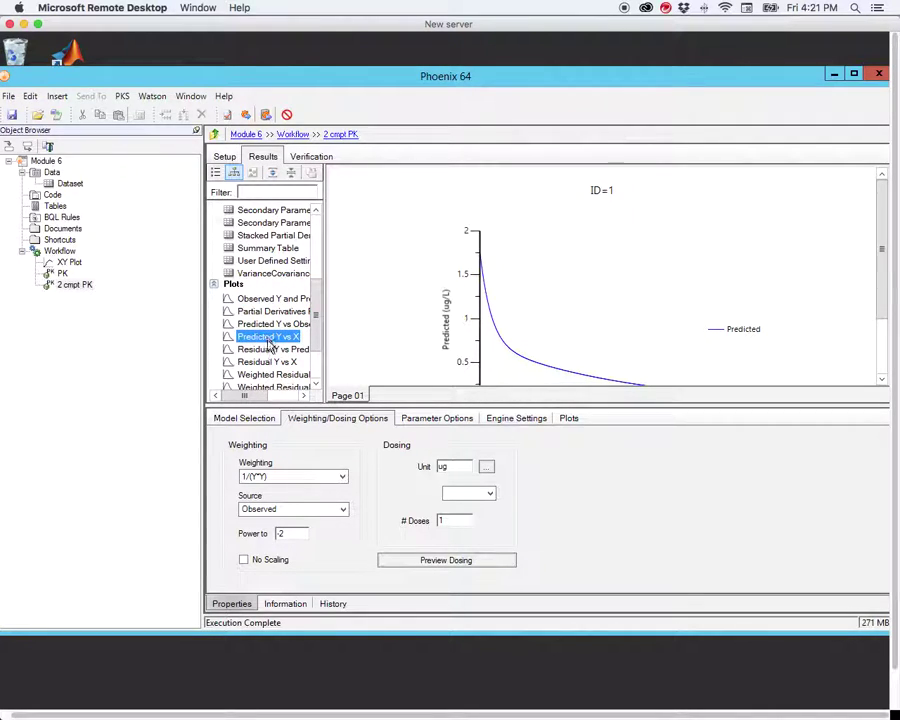
click(272, 324)
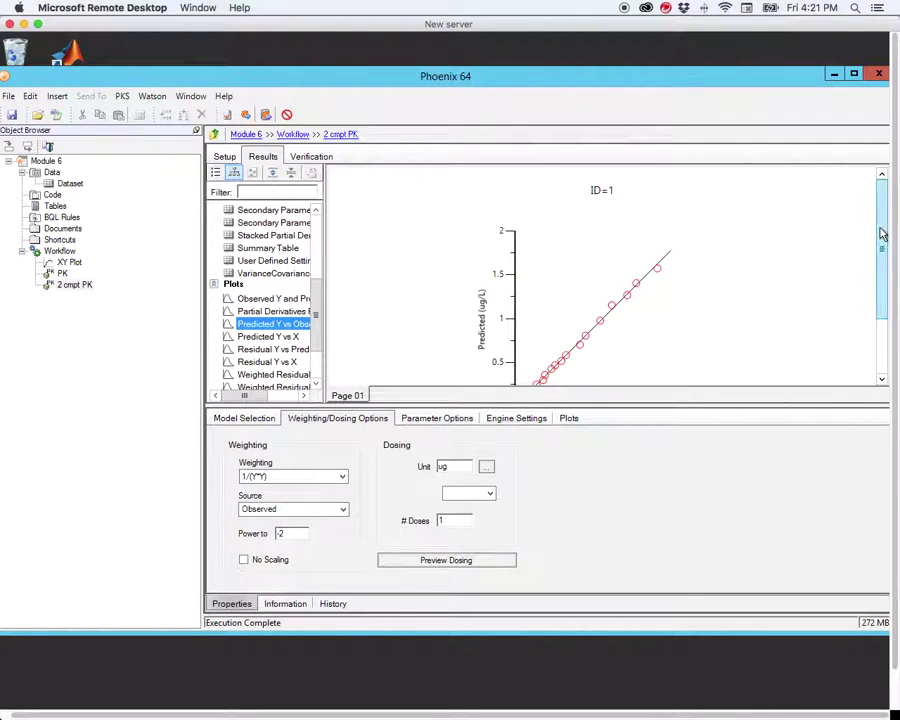
drag(880, 235, 880, 273)
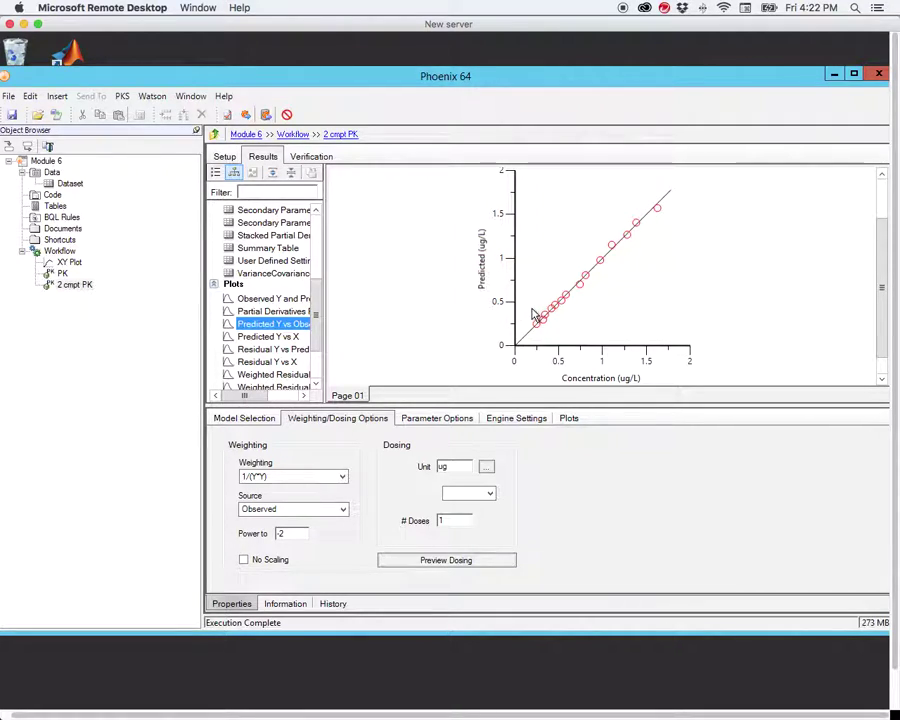
click(275, 362)
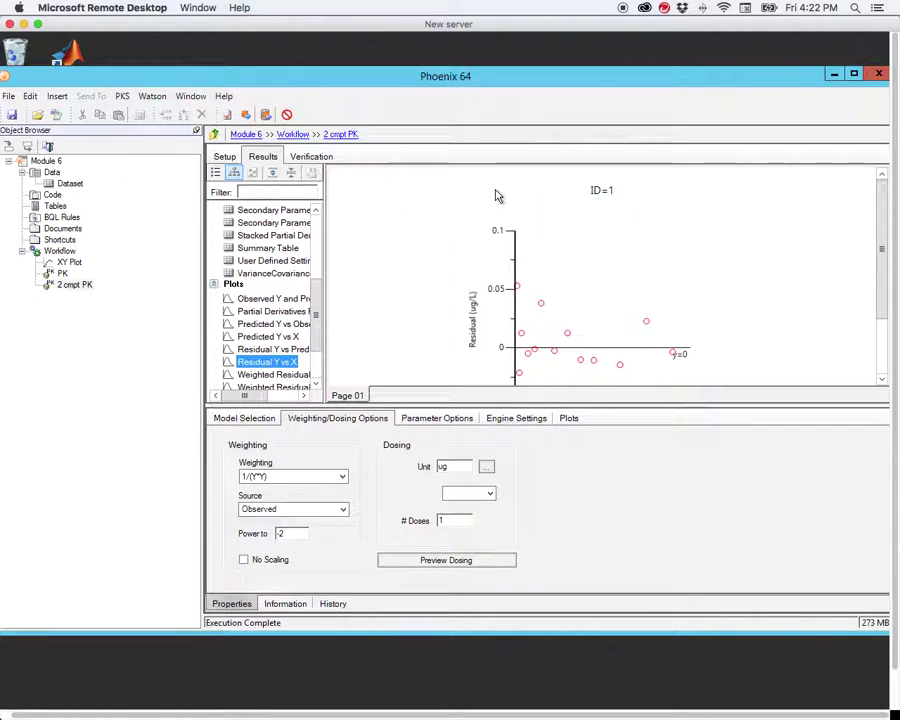
drag(879, 296, 880, 323)
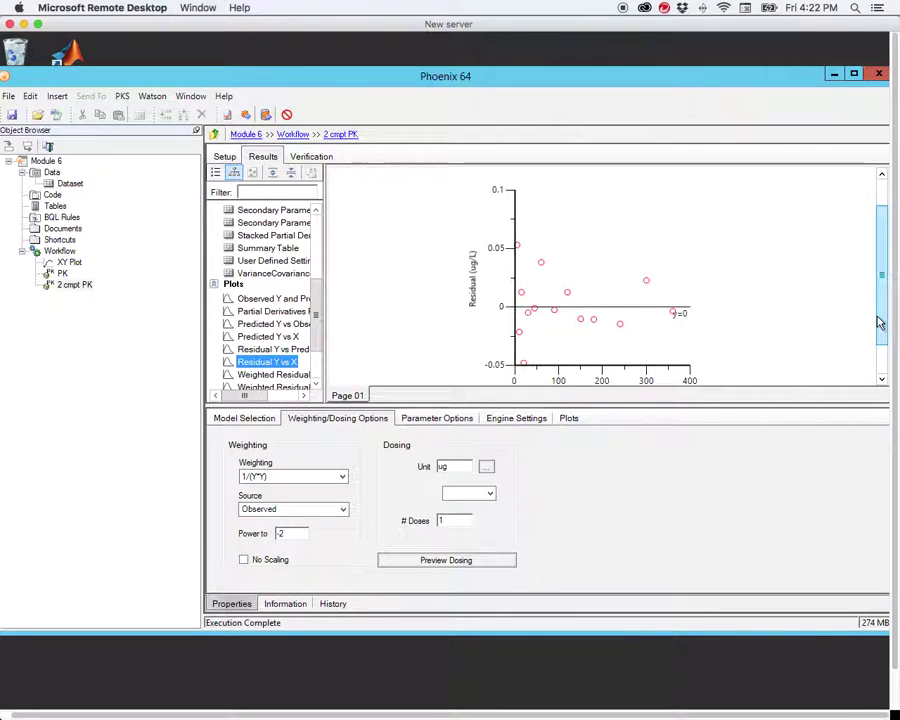